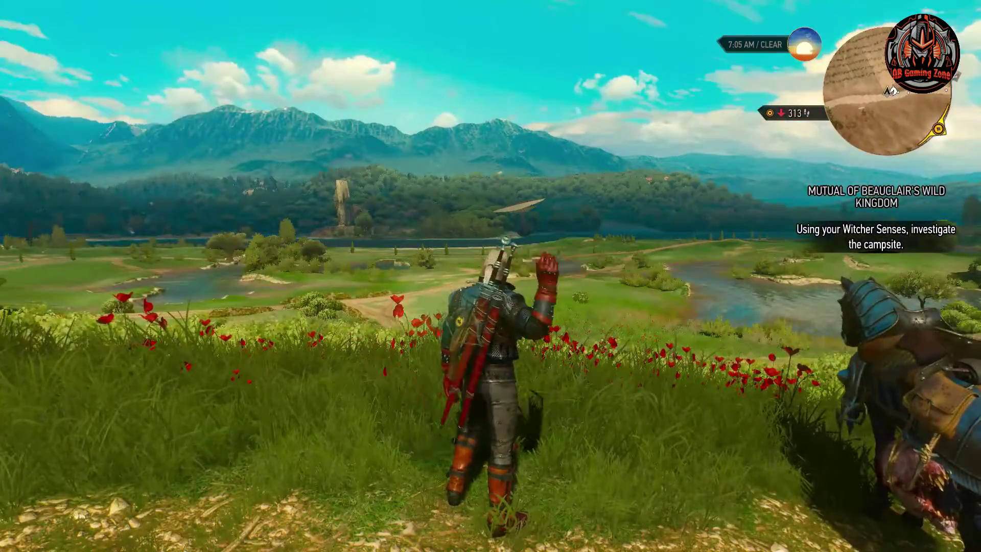
Mount the horse and ride Geralt along the winding dirt path, past the river and poppy field
{"action": "key", "text": "e"}
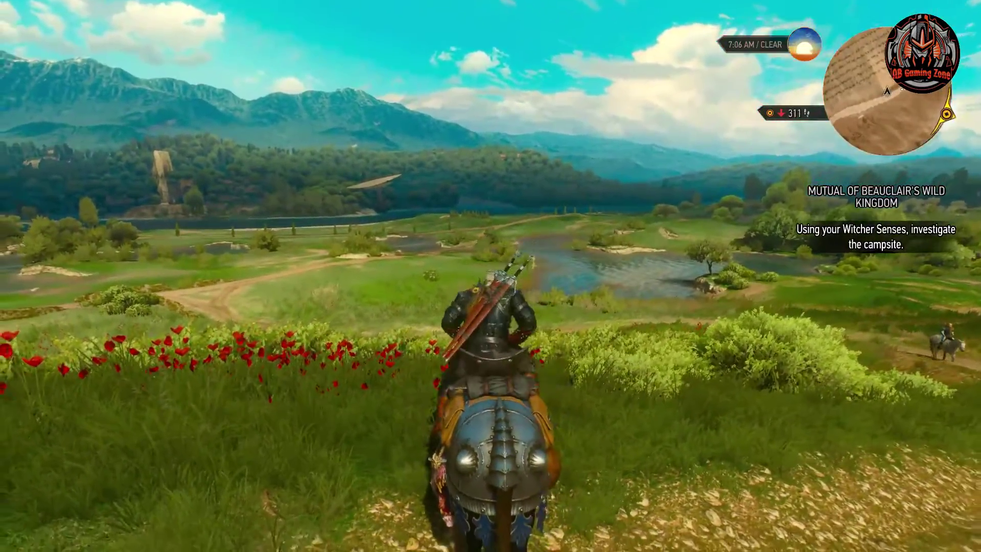
{"action": "key", "text": "w"}
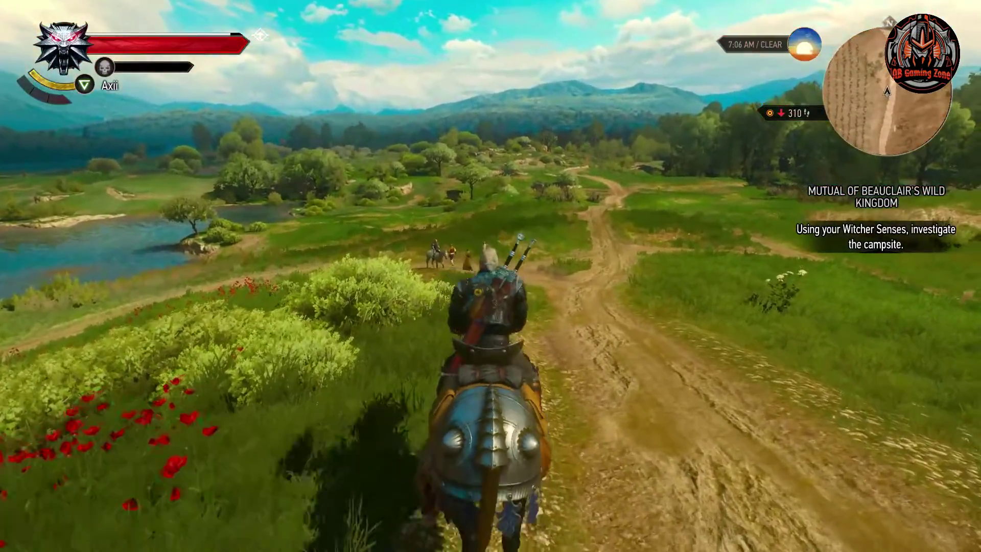
{"action": "key", "text": "w"}
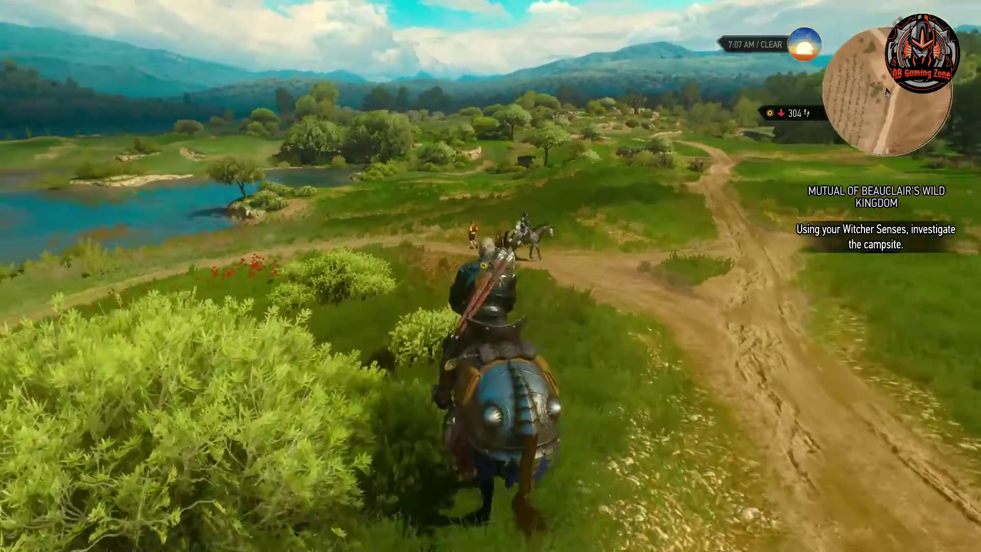
{"action": "key", "text": "w"}
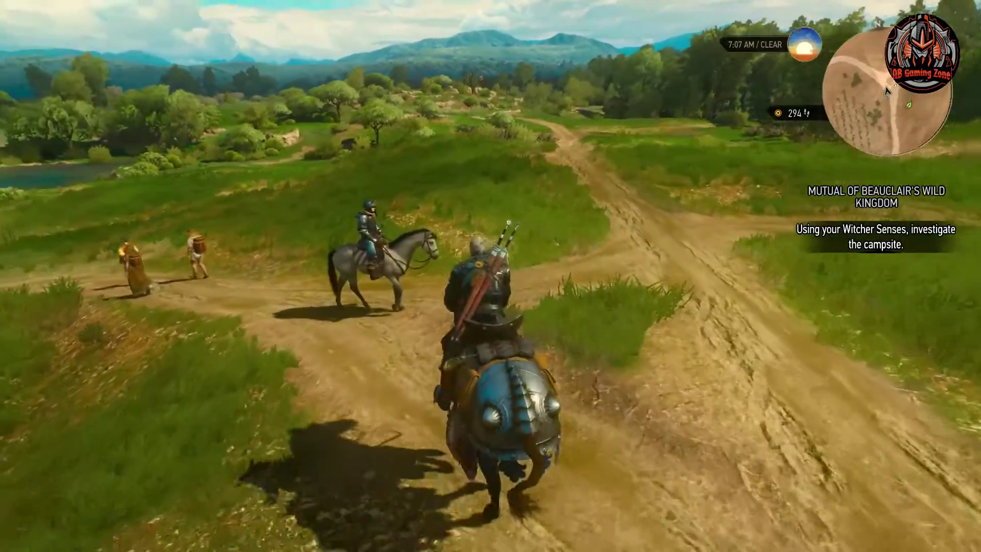
{"action": "key", "text": "w"}
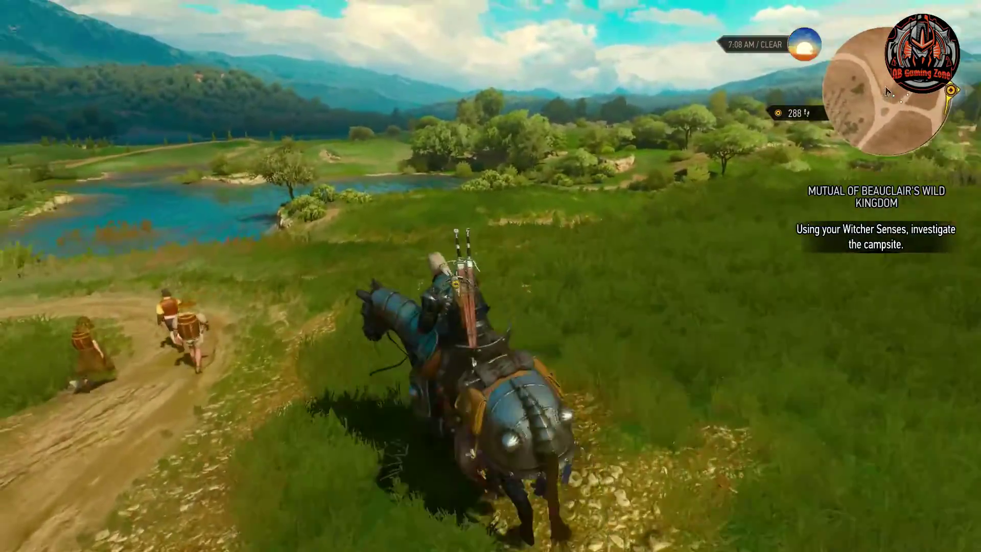
{"action": "key", "text": "w"}
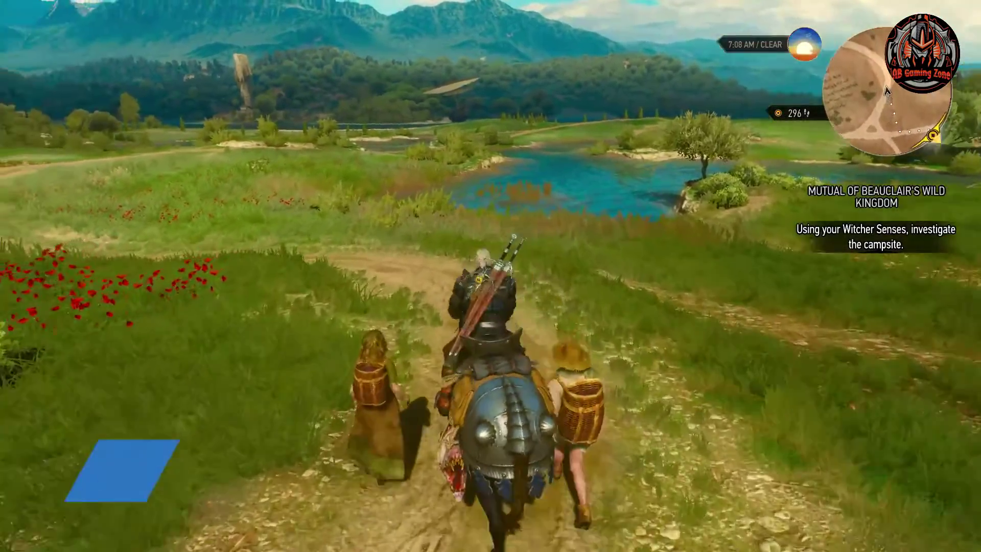
{"action": "key", "text": "w"}
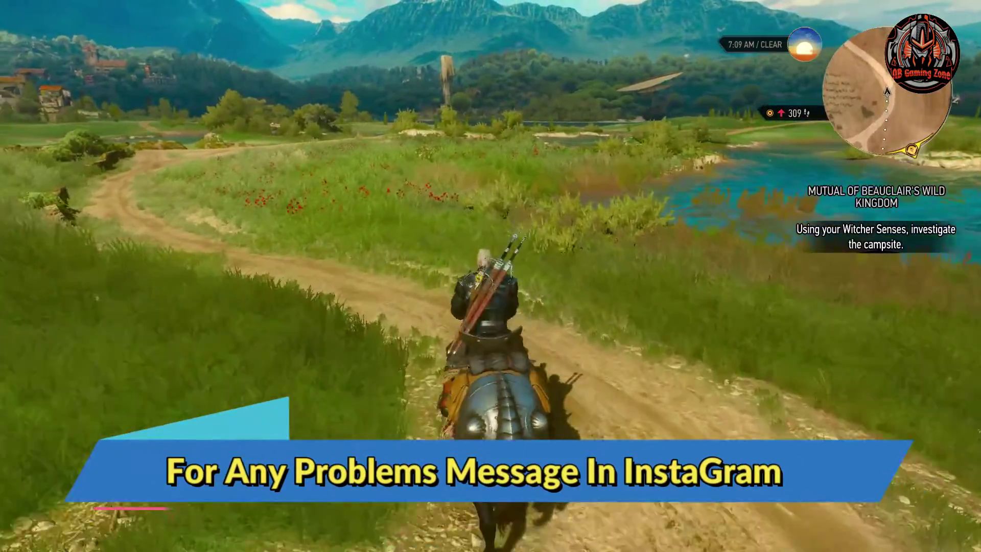
{"action": "key", "text": "w"}
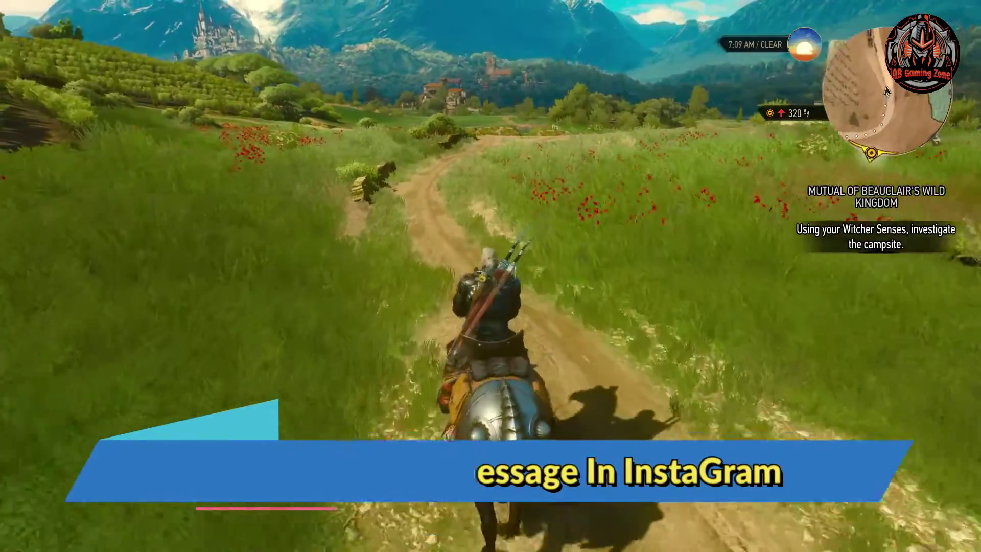
{"action": "key", "text": "w"}
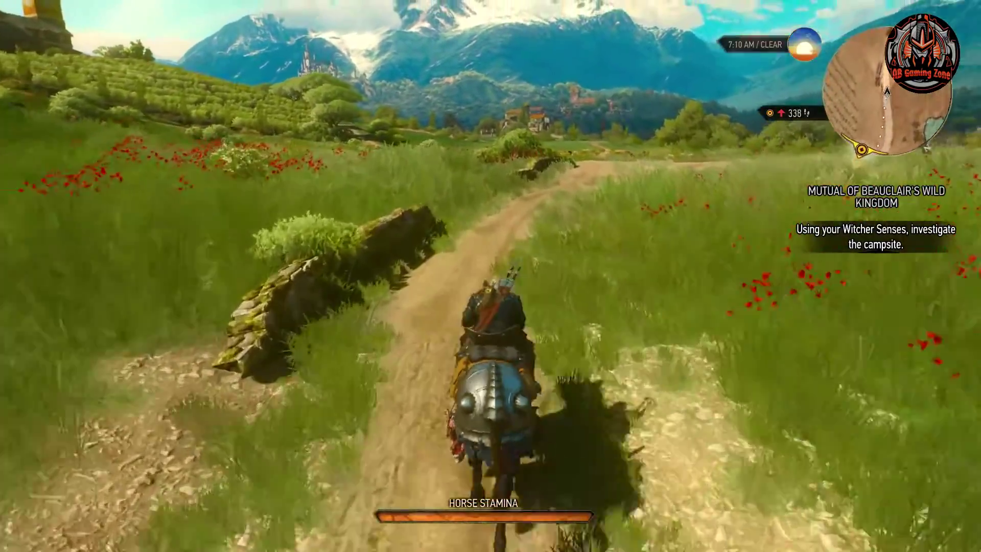
{"action": "key", "text": "w"}
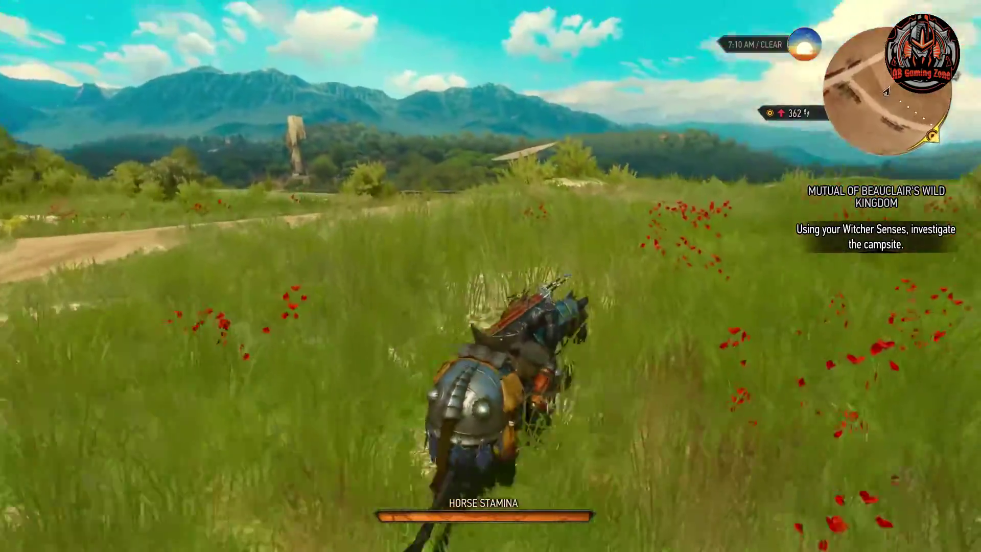
{"action": "key", "text": "w"}
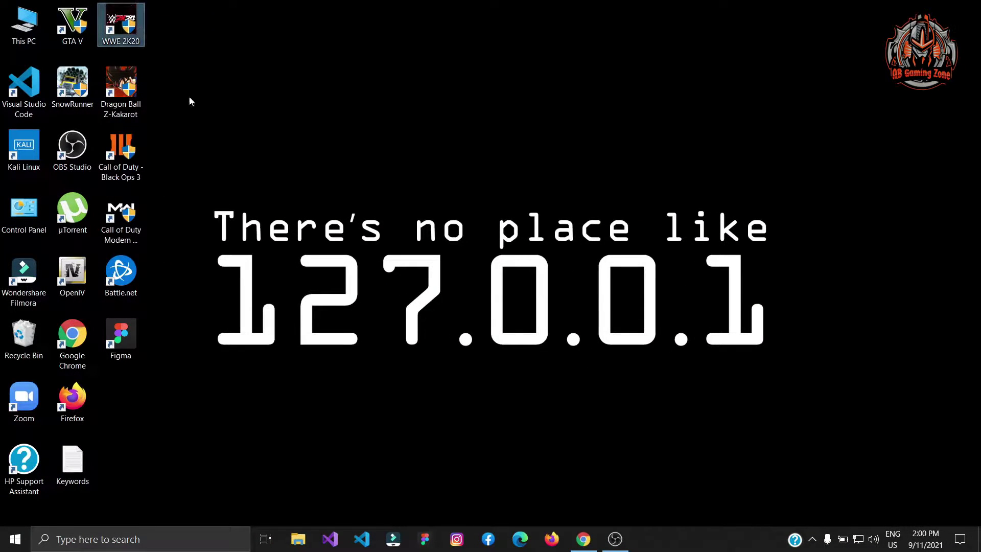
{"action": "key", "text": "Down"}
{"action": "key", "text": "Left"}
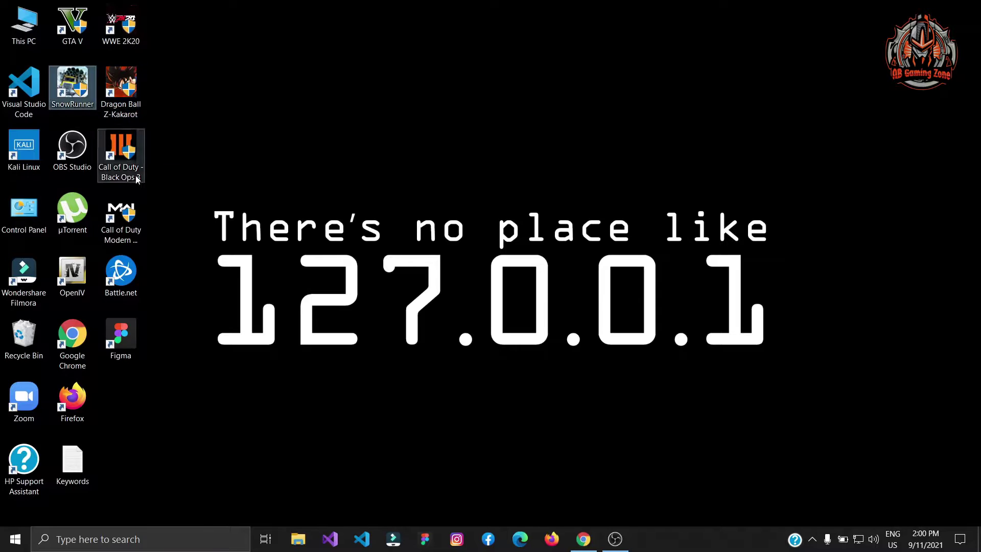
{"action": "left_click", "coordinate": [136, 178]}
{"action": "left_click", "coordinate": [143, 219]}
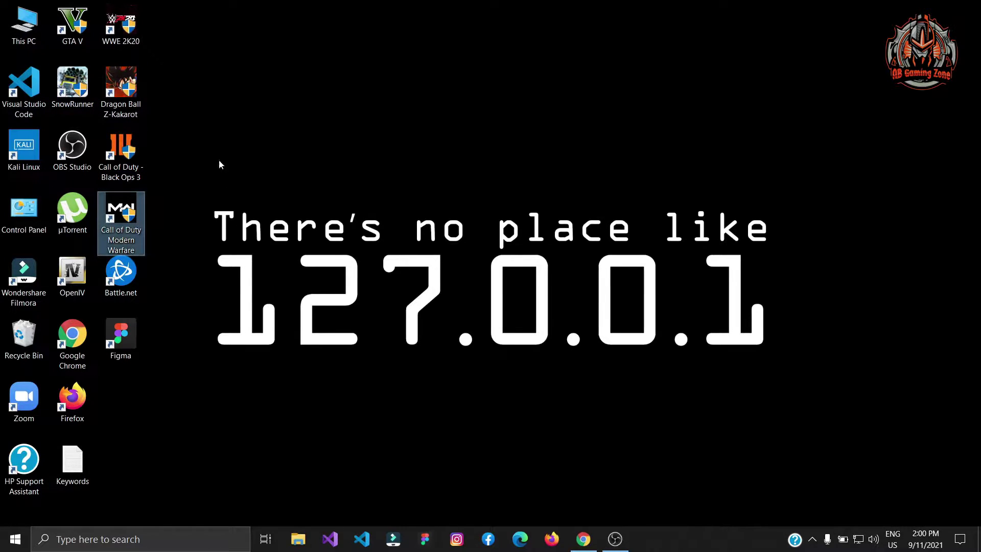
{"action": "left_click_drag", "start_coordinate": [190, 33], "coordinate": [50, 133]}
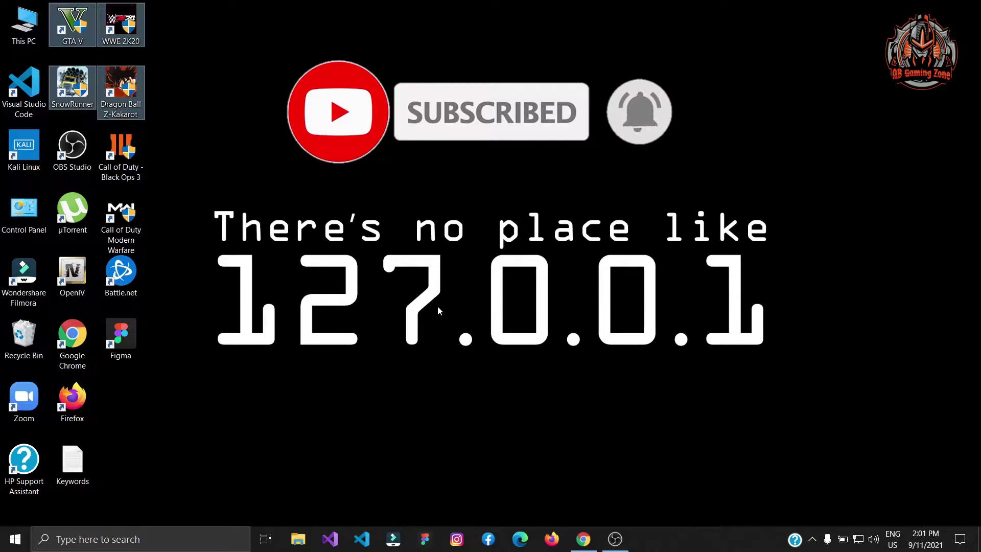
{"action": "left_click", "coordinate": [577, 452]}
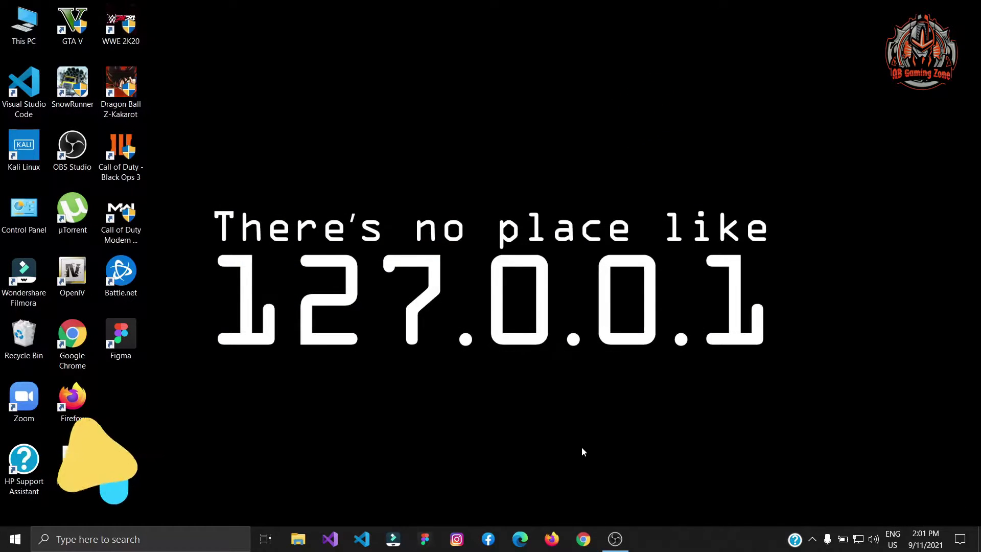
Load the pasted MediaFire link in Chrome to download Gamepad Settings.rar, then bring up This PC
{"action": "left_click", "coordinate": [583, 539]}
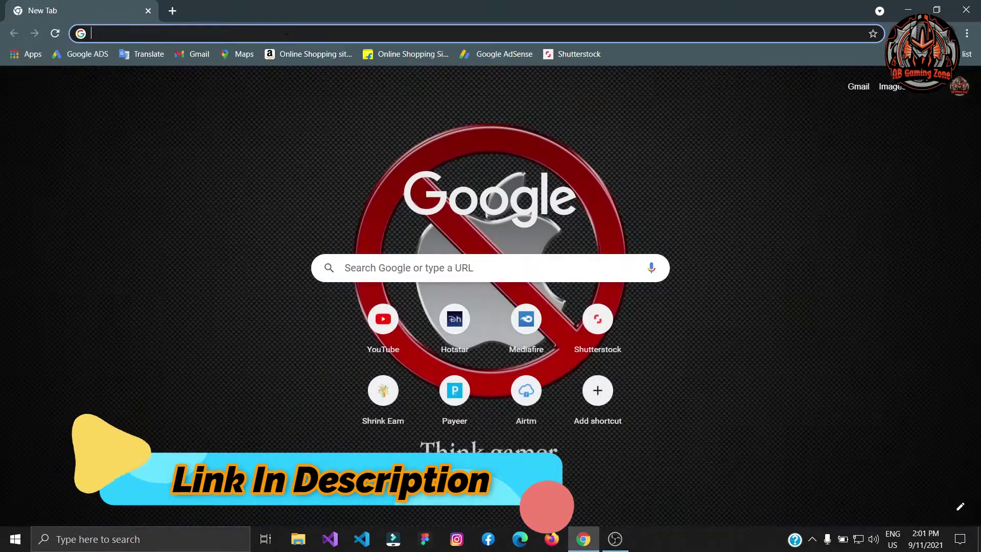
{"action": "key", "text": "Return"}
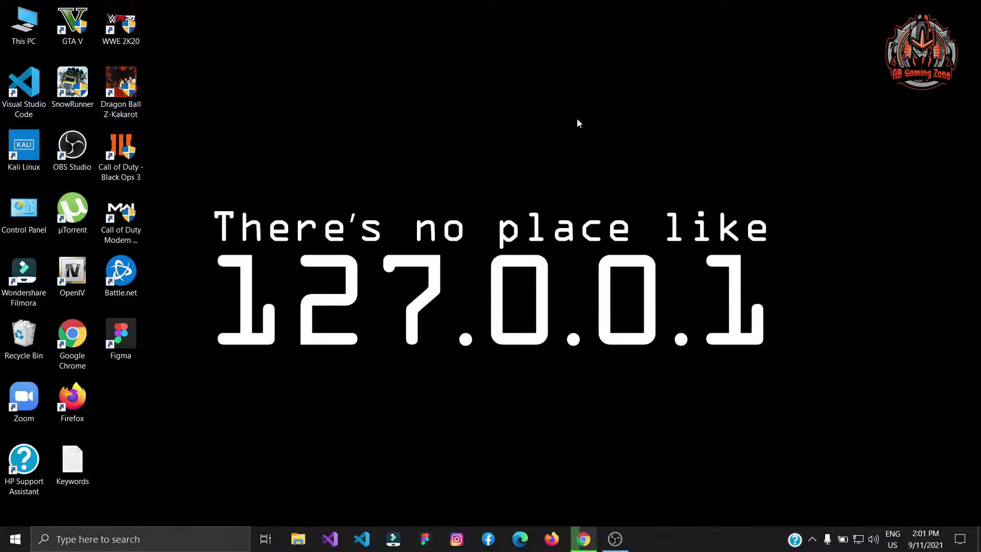
{"action": "key", "text": "super+e"}
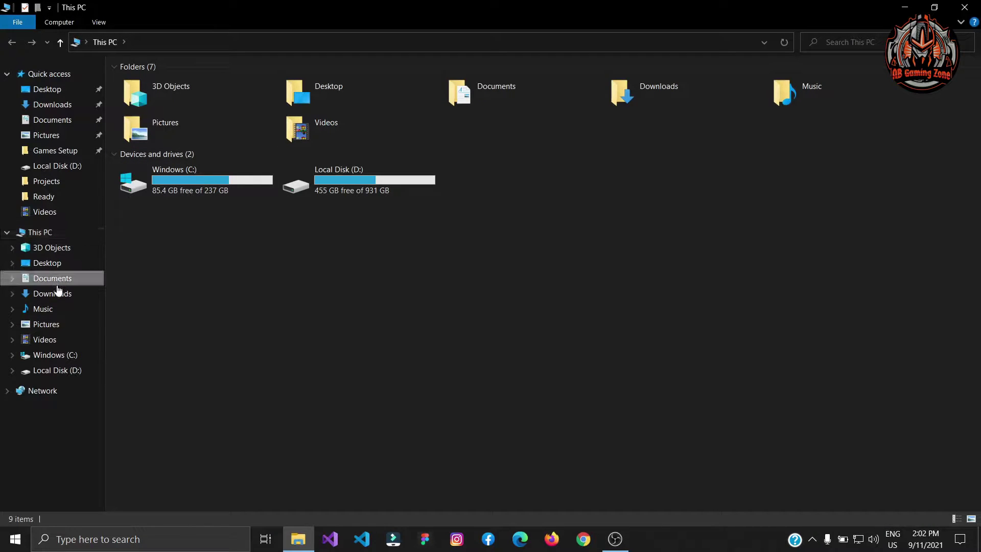
Select the Gamepad Settings archive in Downloads, then reveal and refresh the desktop
{"action": "left_click", "coordinate": [60, 293]}
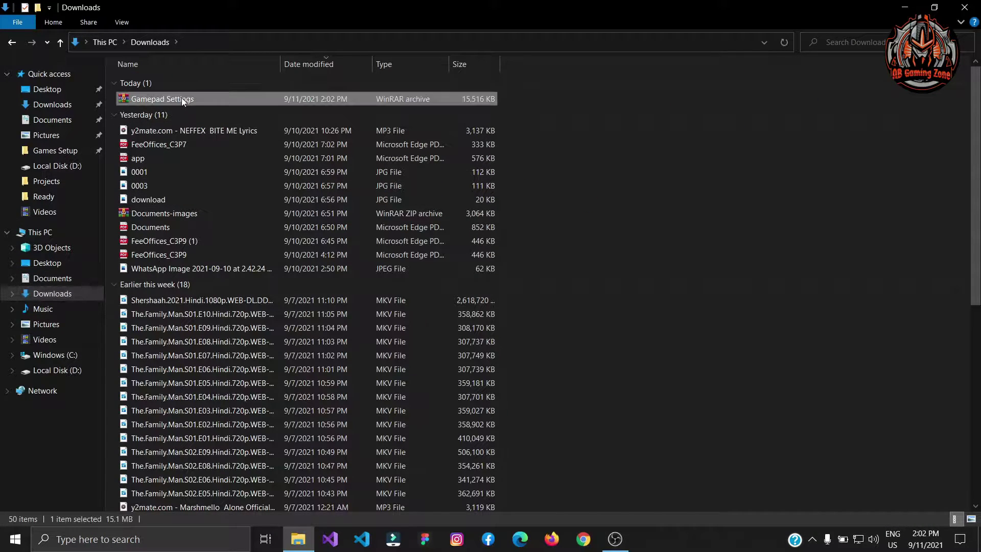
{"action": "left_click_drag", "start_coordinate": [182, 97], "coordinate": [403, 127]}
{"action": "key", "text": "super+d"}
{"action": "right_click", "coordinate": [395, 96]}
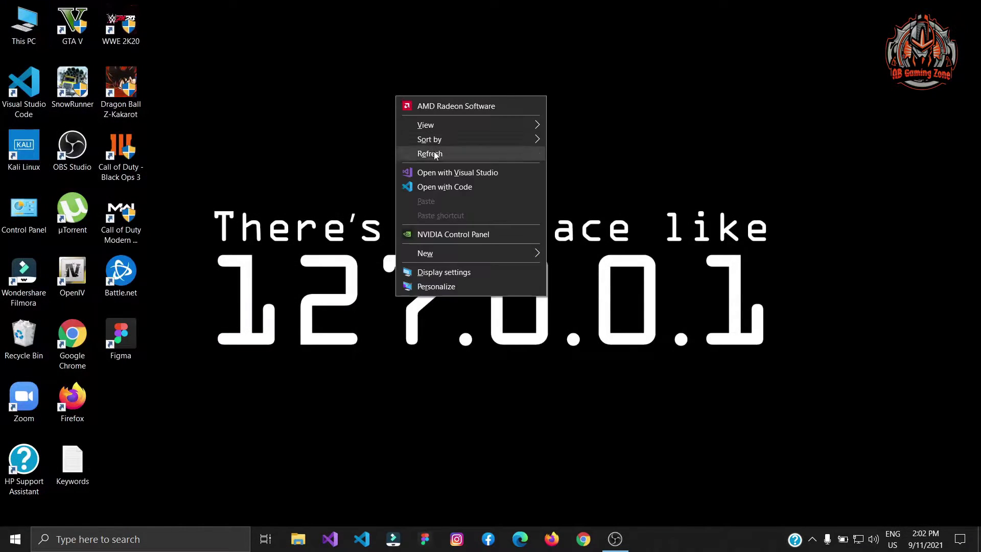
{"action": "left_click", "coordinate": [434, 151]}
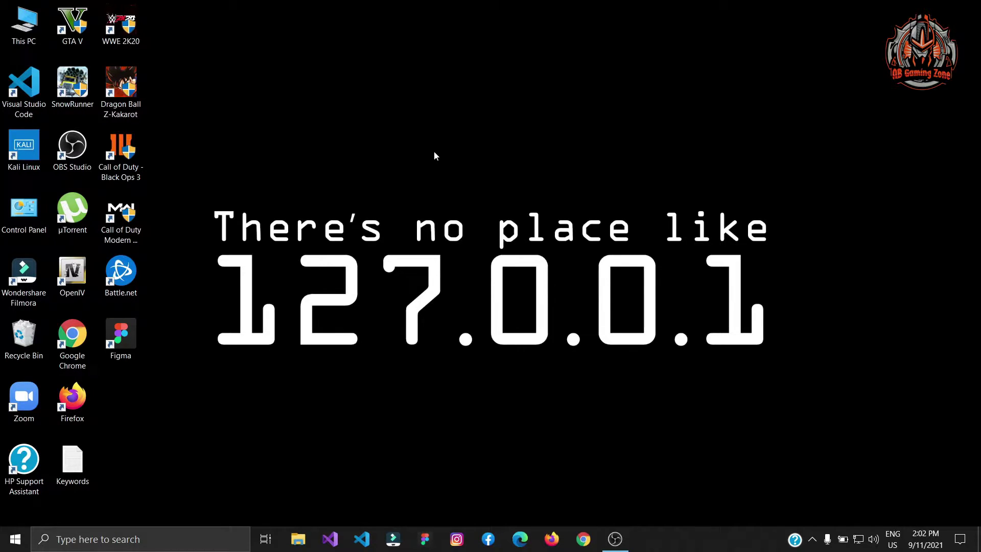
Go to Control Panel > Hardware and Sound > Devices and Printers and select Generic USB Joystick
{"action": "double_click", "coordinate": [26, 210]}
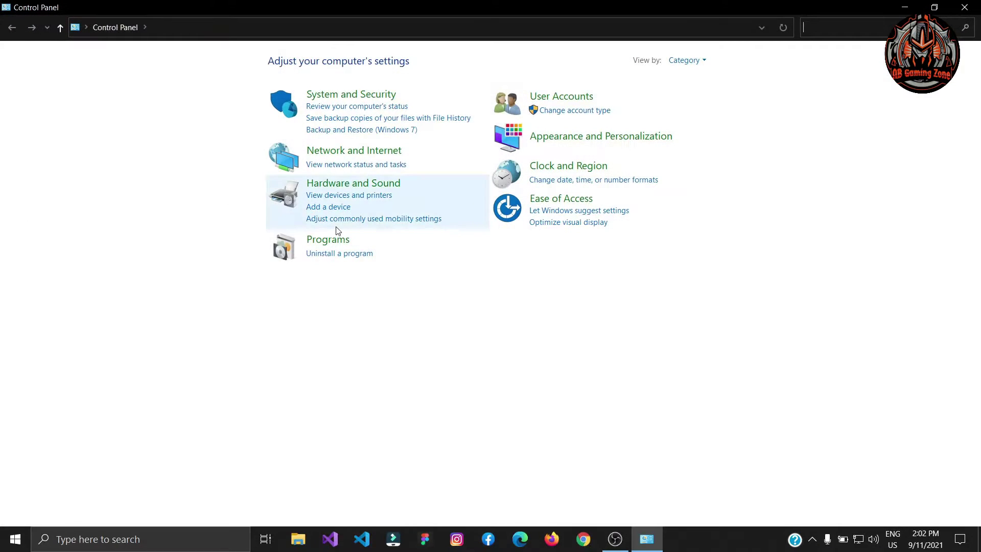
{"action": "left_click", "coordinate": [339, 183]}
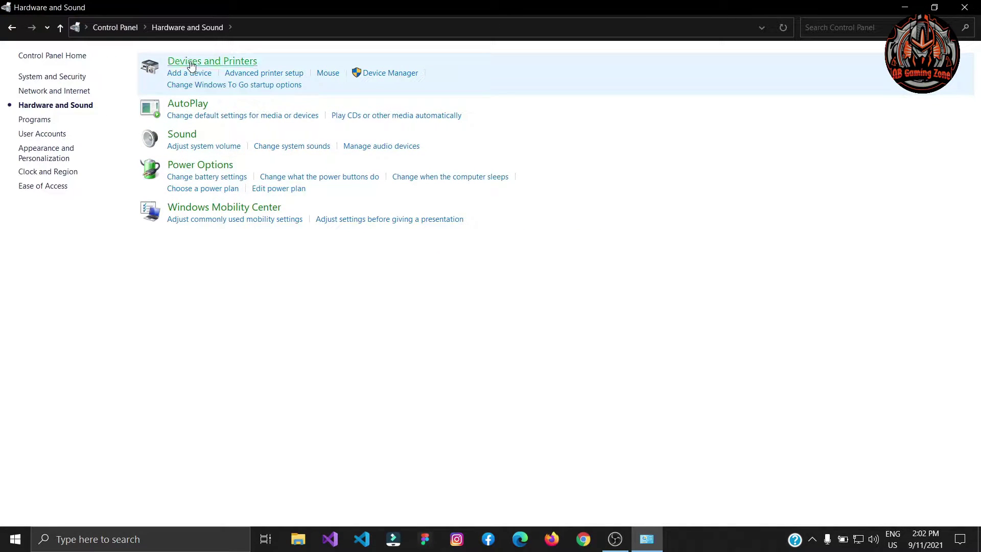
{"action": "left_click", "coordinate": [191, 64]}
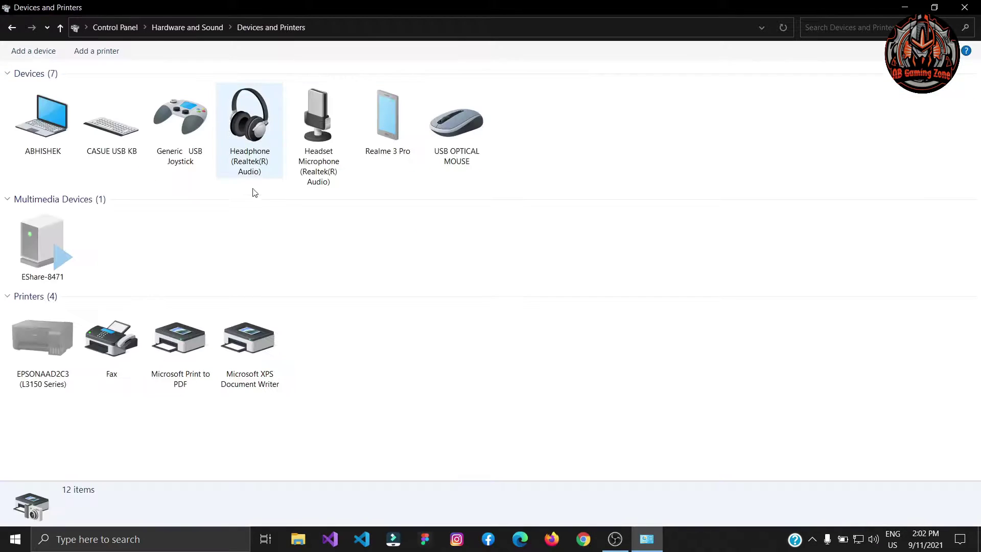
{"action": "left_click", "coordinate": [178, 136]}
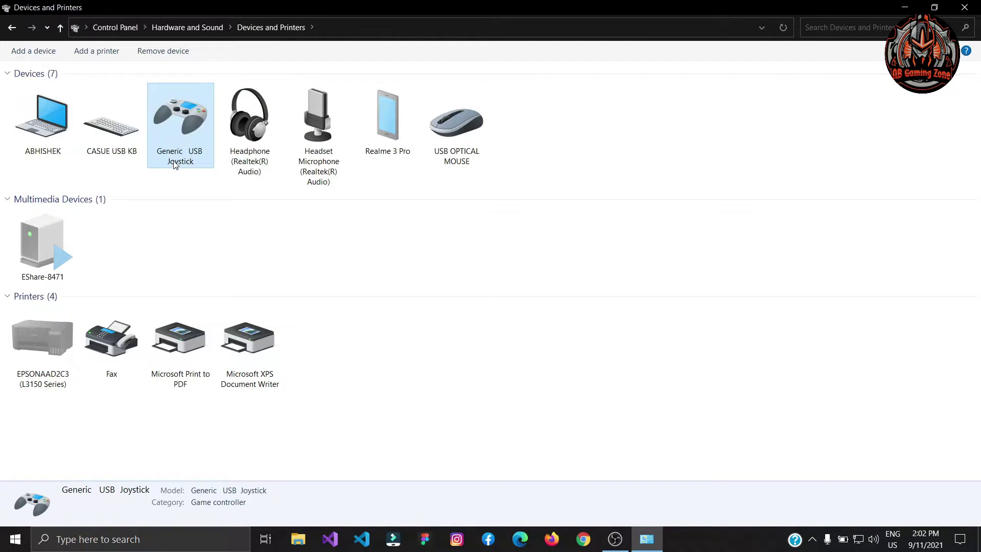
Open the Generic USB Joystick's game controller properties on the Settings tab
{"action": "right_click", "coordinate": [185, 151]}
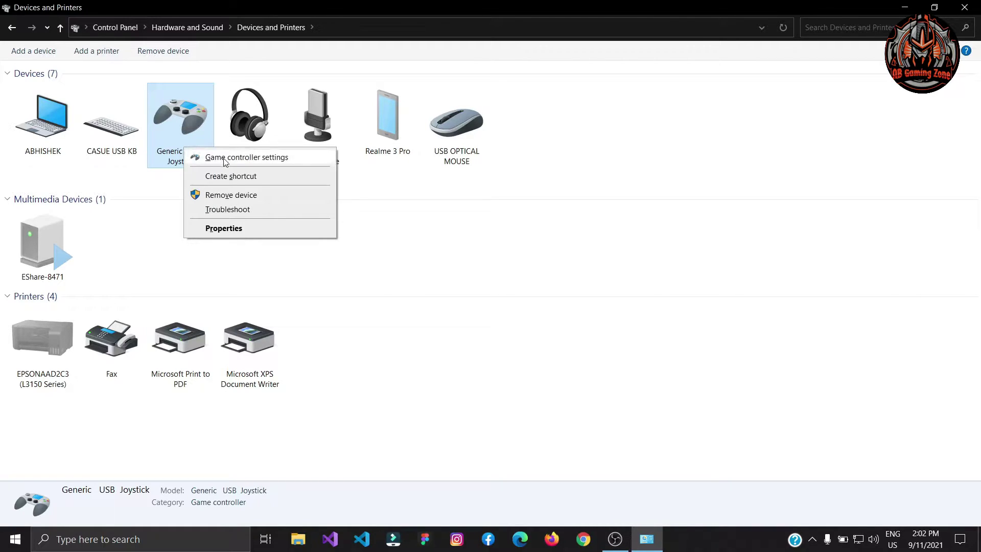
{"action": "left_click", "coordinate": [254, 157]}
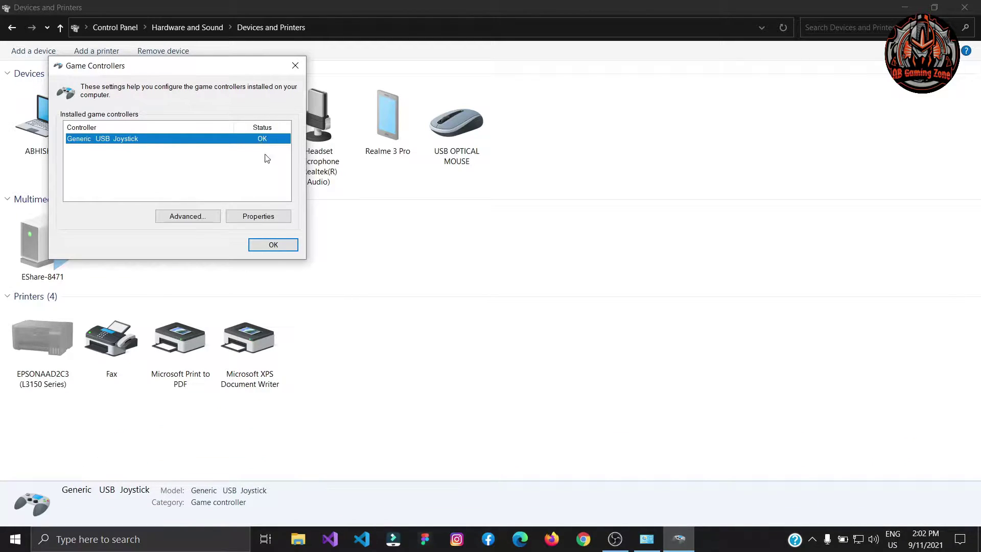
{"action": "left_click", "coordinate": [258, 214]}
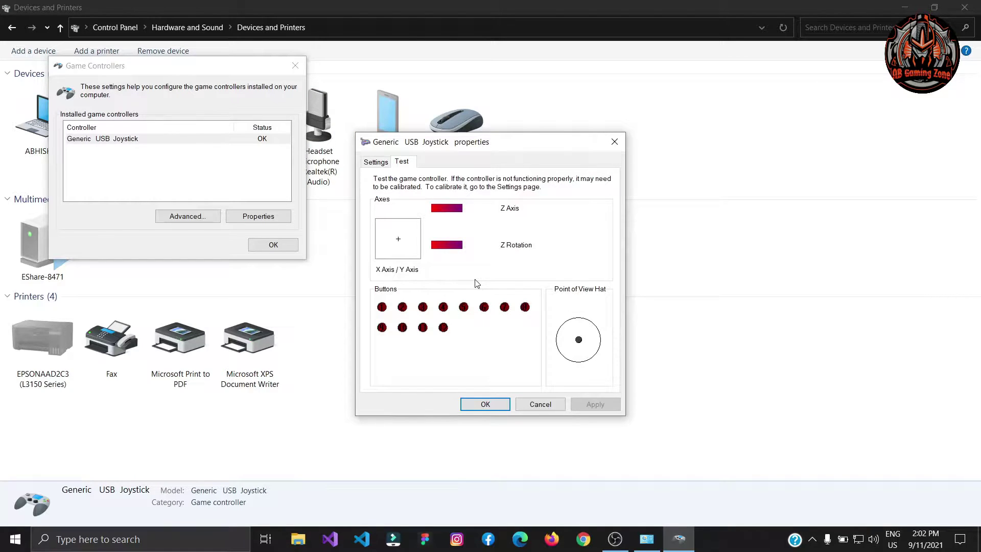
{"action": "left_click", "coordinate": [377, 163]}
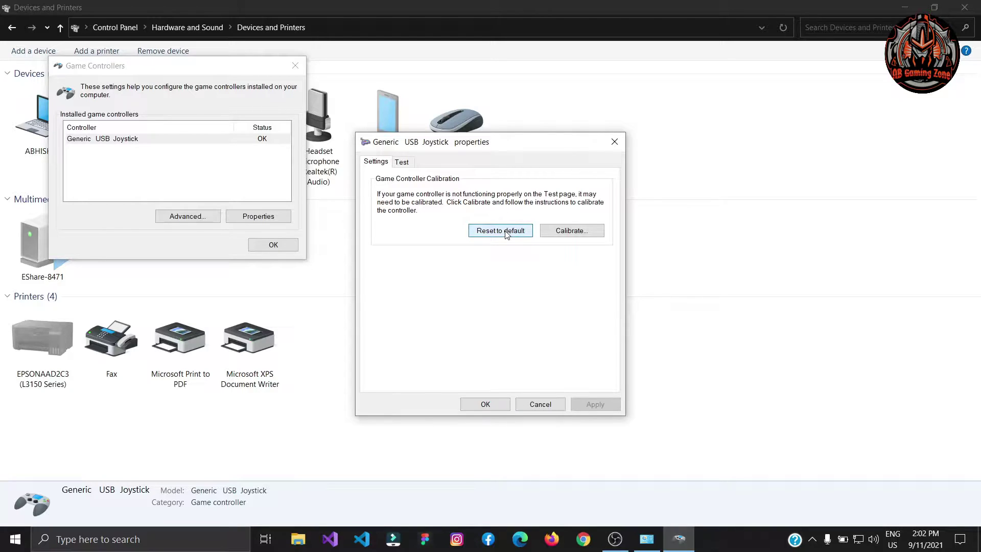
Run the calibration wizard through X/Y axis, centre point, Z axis and Z rotation, then apply and close
{"action": "left_click", "coordinate": [571, 231]}
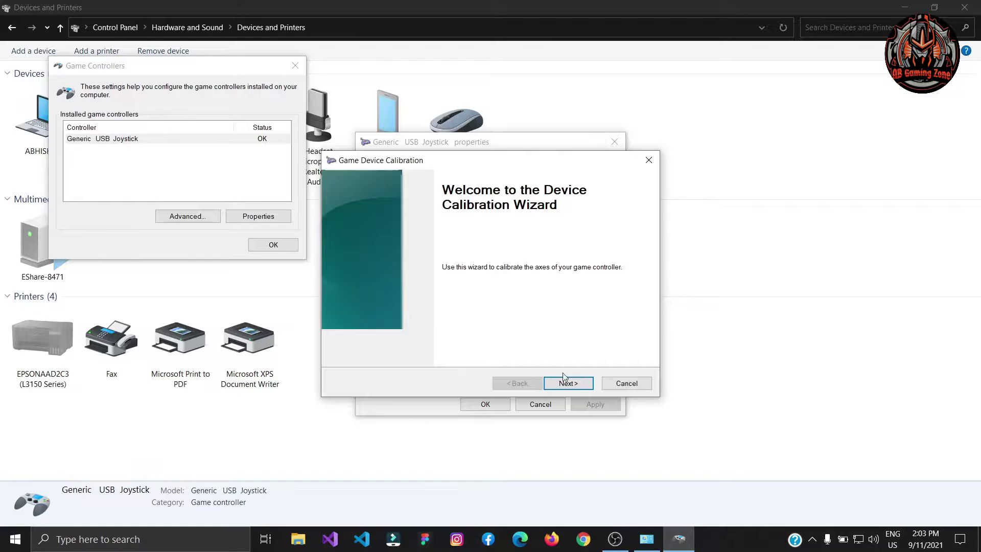
{"action": "left_click", "coordinate": [562, 381]}
{"action": "left_click", "coordinate": [568, 384]}
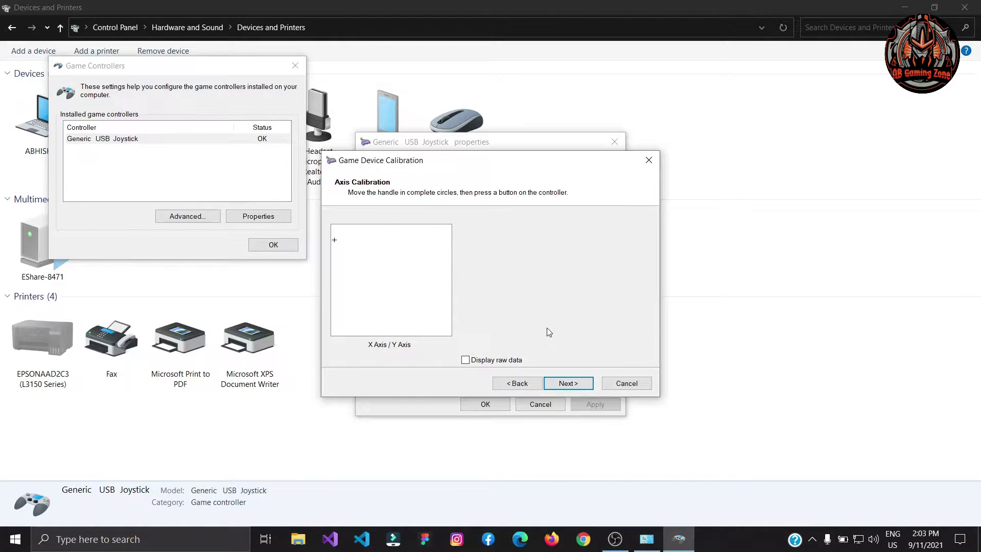
{"action": "left_click", "coordinate": [567, 386]}
{"action": "left_click", "coordinate": [560, 386]}
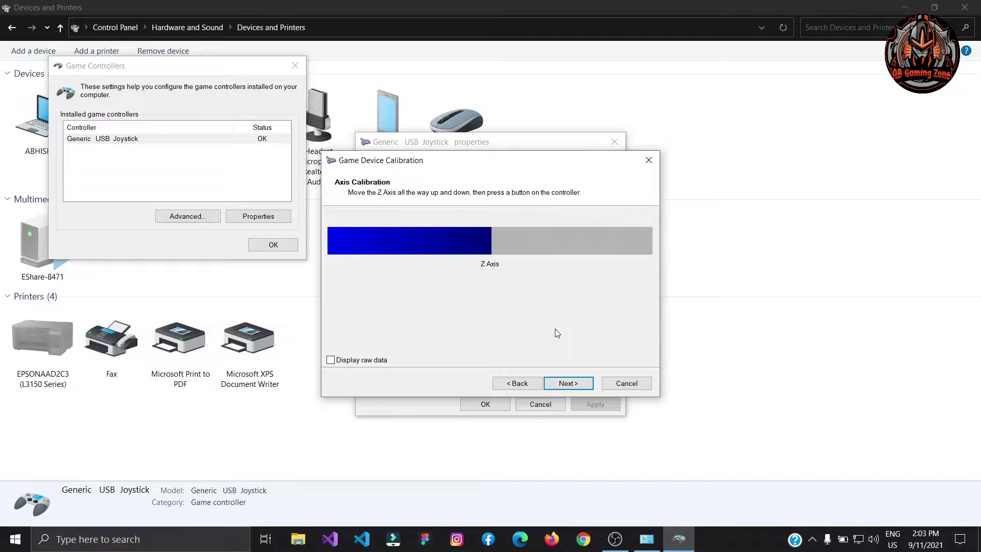
{"action": "left_click", "coordinate": [564, 383]}
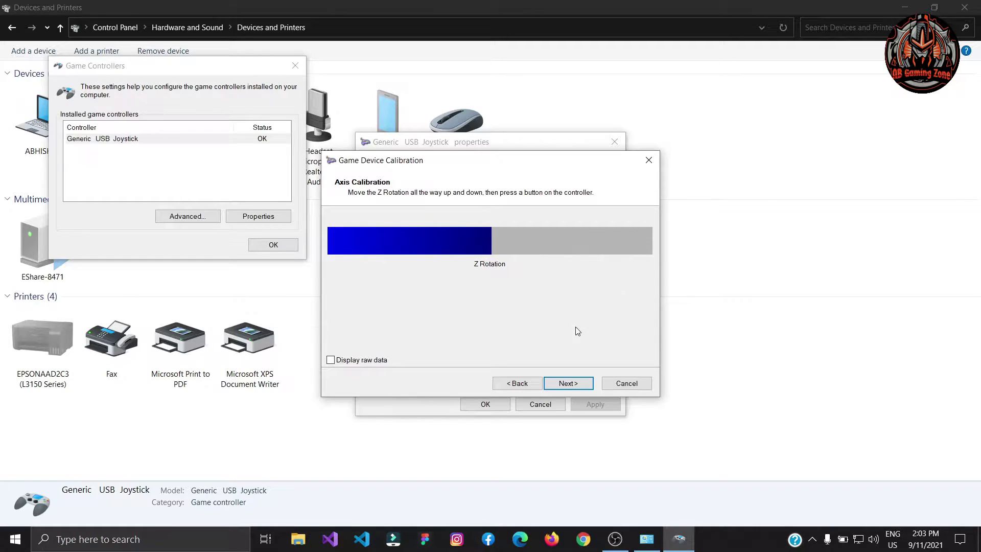
{"action": "left_click", "coordinate": [586, 383]}
{"action": "left_click", "coordinate": [582, 383]}
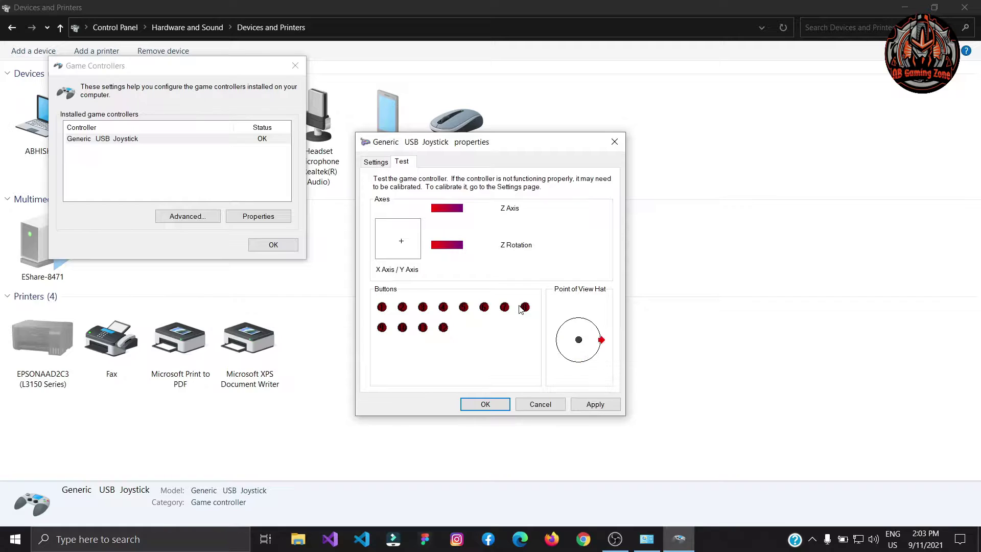
{"action": "left_click", "coordinate": [589, 408]}
{"action": "left_click", "coordinate": [483, 403]}
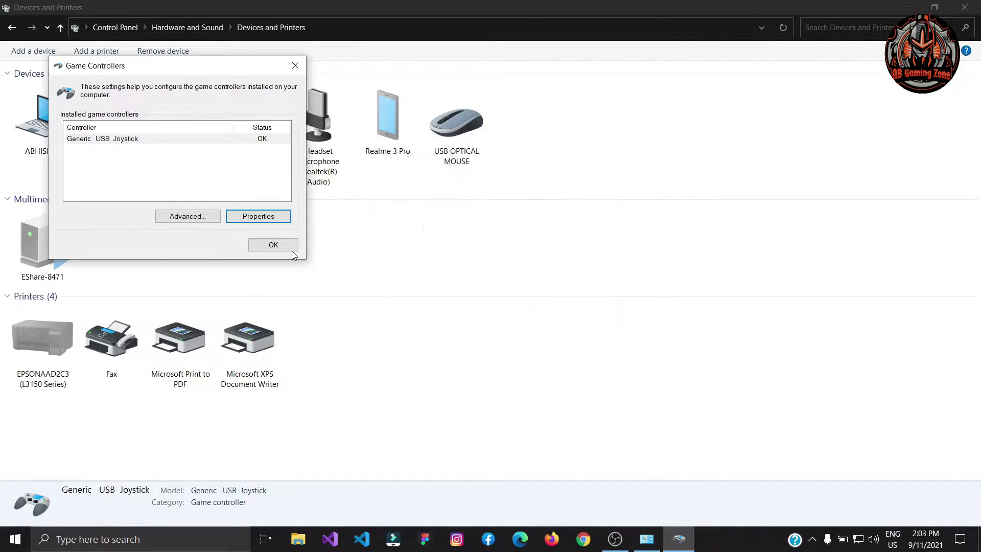
Close the game controllers and Devices and Printers windows and refresh the desktop
{"action": "left_click", "coordinate": [291, 246]}
{"action": "key", "text": "alt+F4"}
{"action": "right_click", "coordinate": [397, 91]}
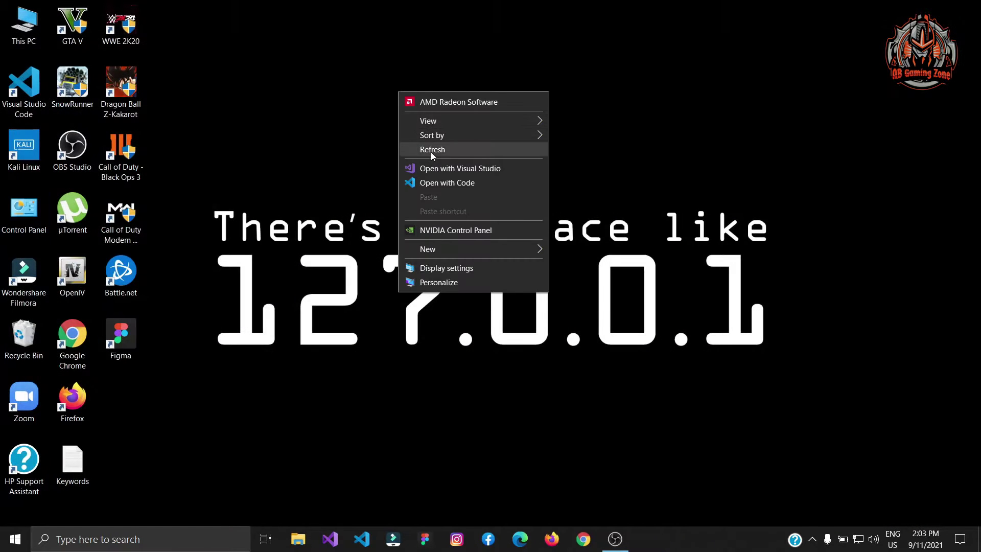
{"action": "left_click", "coordinate": [431, 152]}
In a new Explorer window's Downloads folder, right-click the Gamepad Settings archive
{"action": "key", "text": "super+e"}
{"action": "left_click", "coordinate": [53, 104]}
{"action": "left_click", "coordinate": [162, 104]}
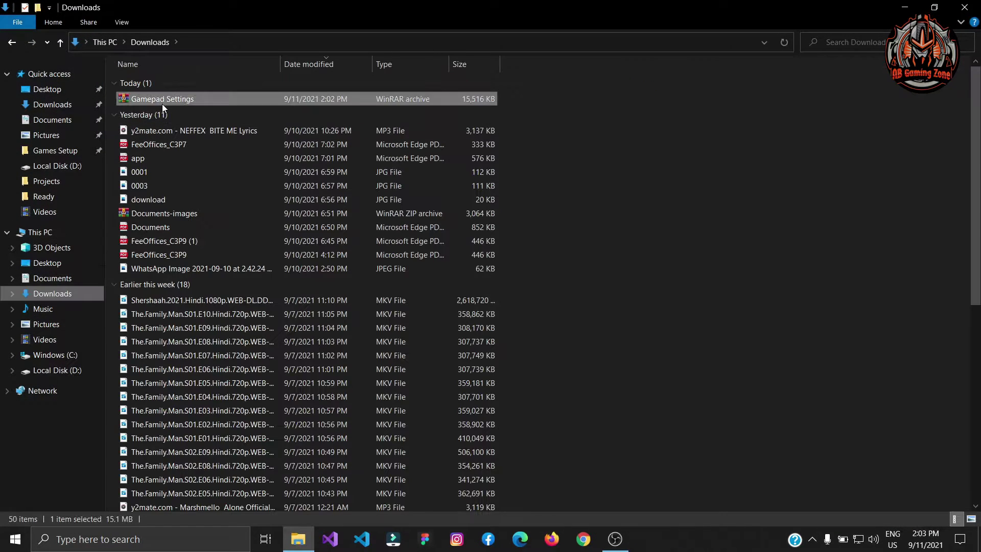
{"action": "right_click", "coordinate": [207, 99]}
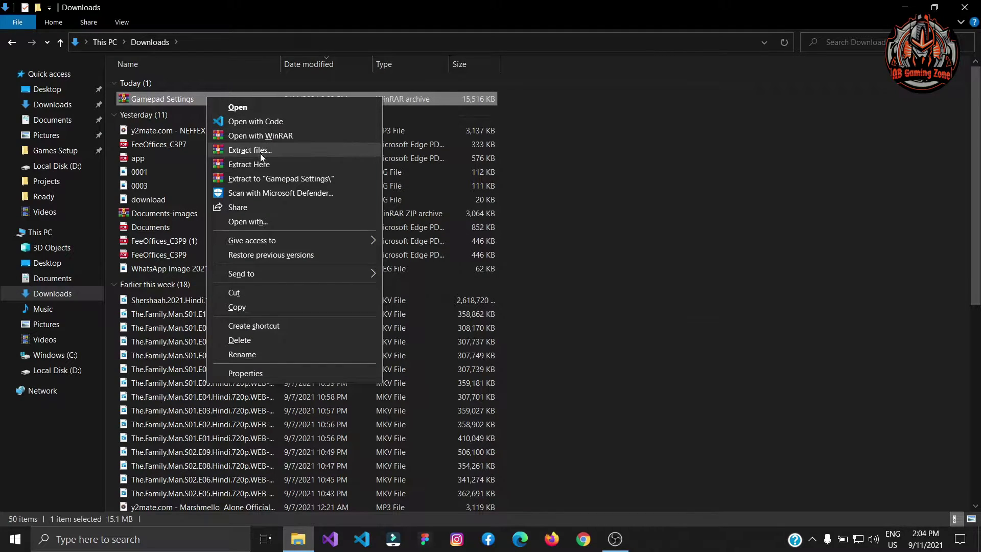
Choose Extract to "Gamepad Settings\" and enter the archive password
{"action": "left_click", "coordinate": [260, 179]}
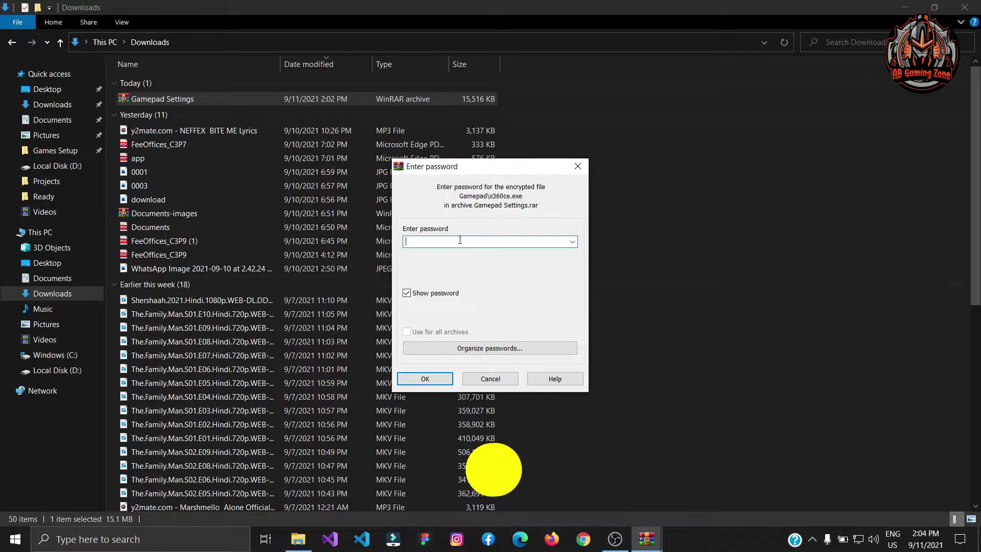
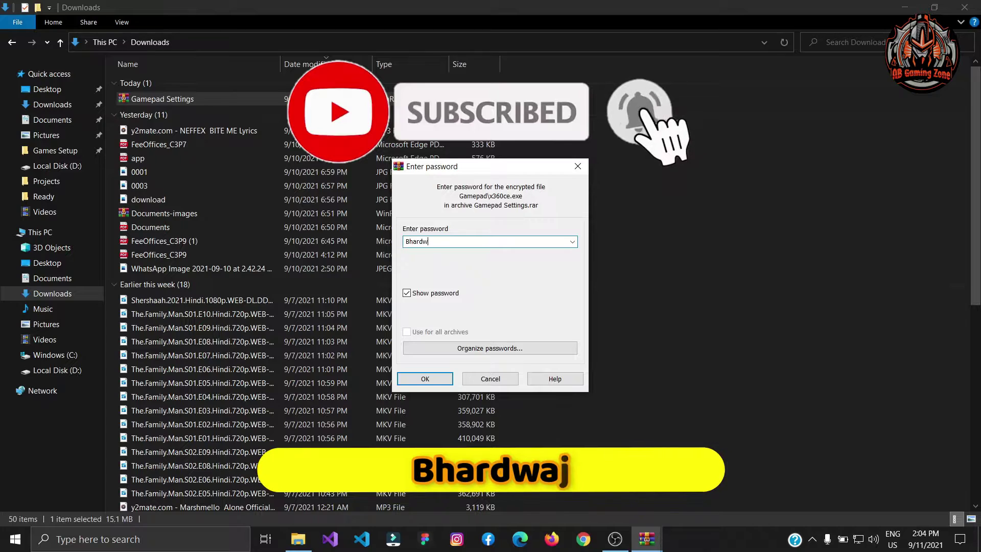
{"action": "double_click", "coordinate": [433, 243]}
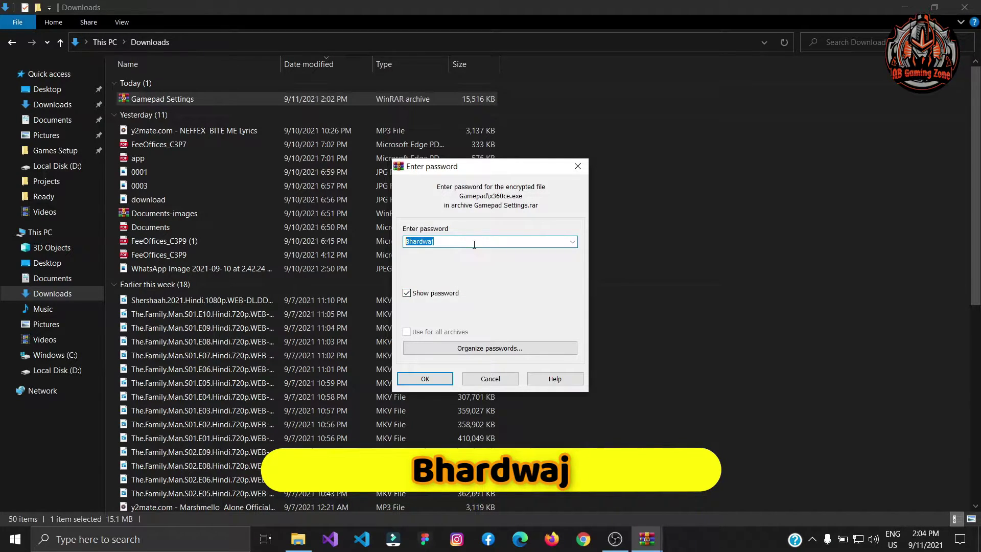
Confirm the password to extract, then open the Gamepad Settings folder's Gamepad subfolder
{"action": "left_click", "coordinate": [424, 379]}
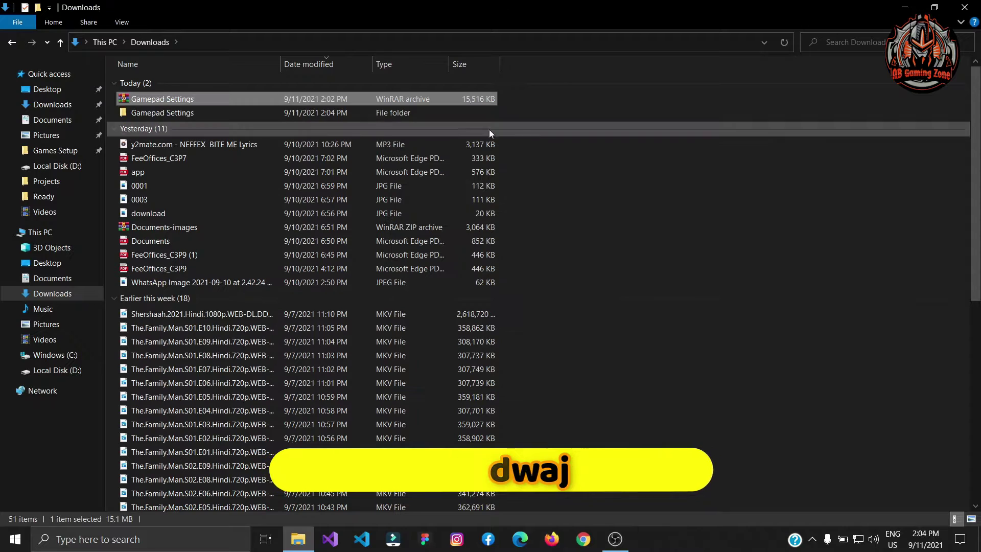
{"action": "left_click", "coordinate": [263, 116]}
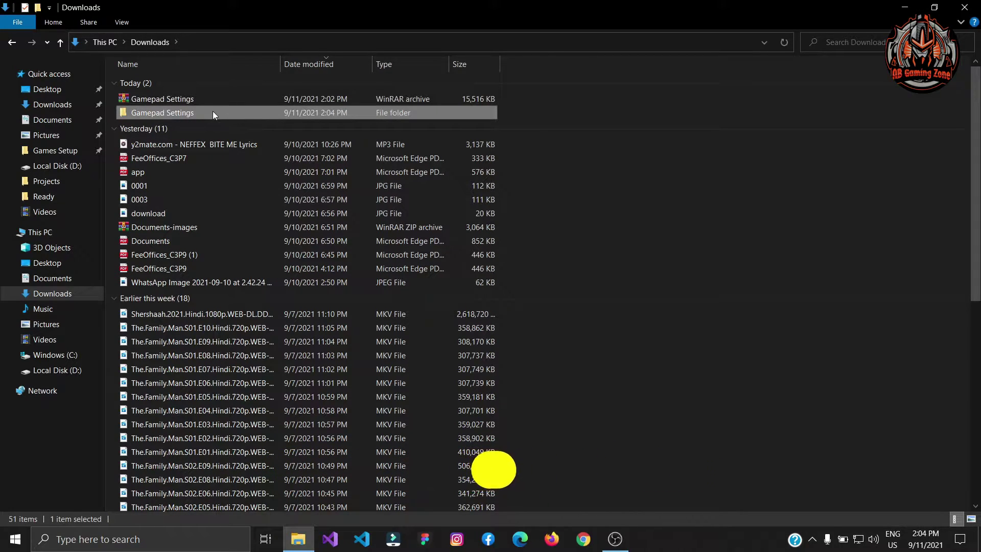
{"action": "double_click", "coordinate": [202, 112]}
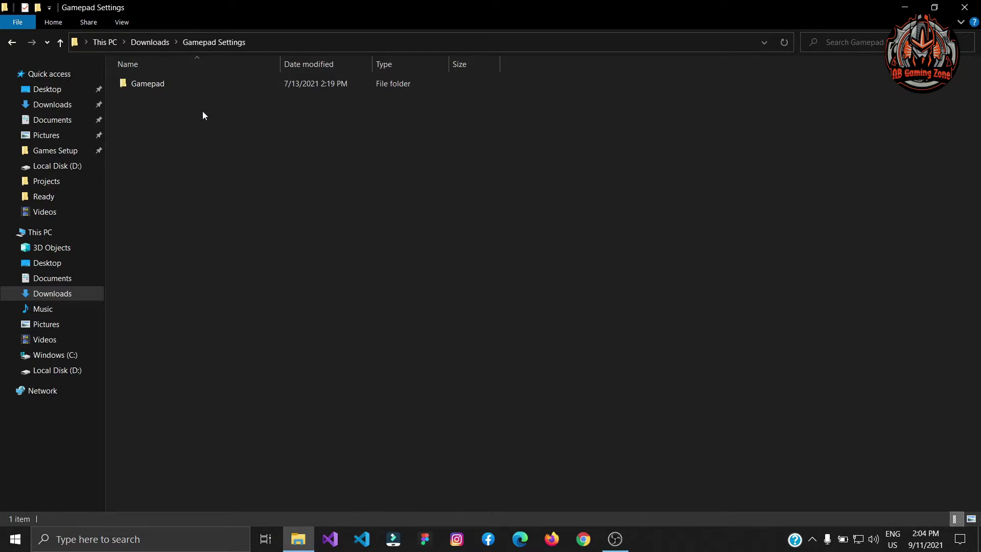
{"action": "double_click", "coordinate": [167, 84]}
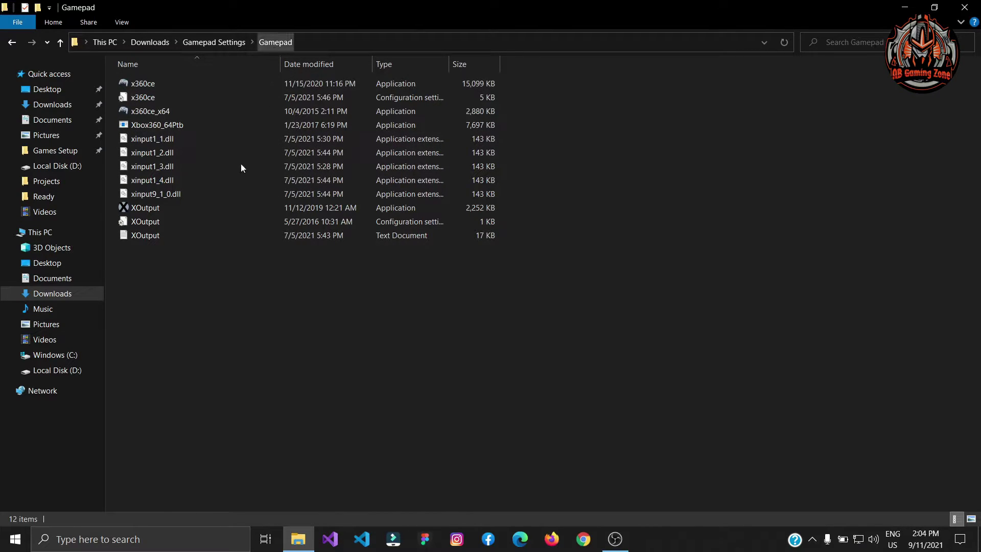
Select all 12 gamepad files and check their combined properties
{"action": "left_click_drag", "start_coordinate": [175, 264], "coordinate": [201, 81]}
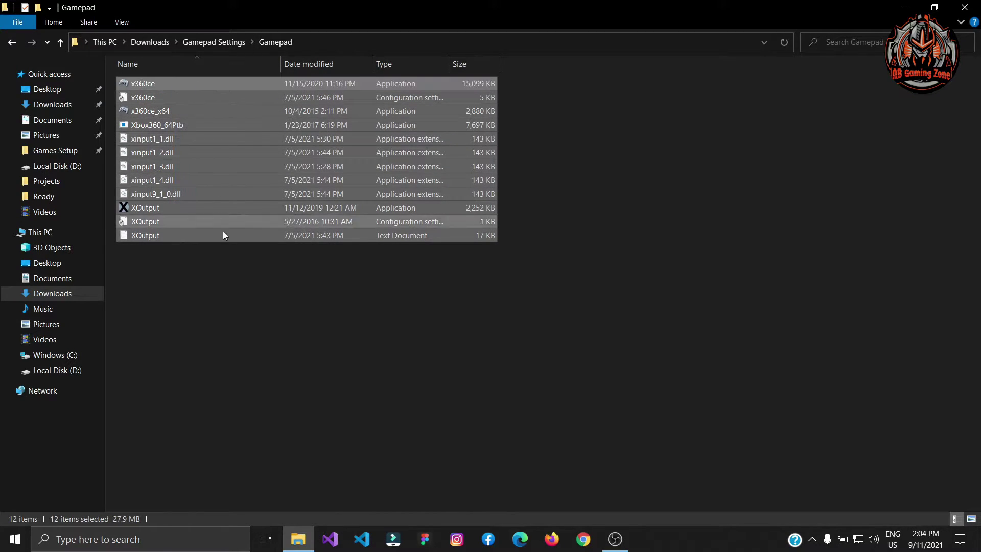
{"action": "right_click", "coordinate": [220, 266]}
{"action": "left_click", "coordinate": [255, 338]}
{"action": "left_click_drag", "start_coordinate": [226, 279], "coordinate": [266, 94]}
{"action": "left_click_drag", "start_coordinate": [276, 137], "coordinate": [276, 137]}
{"action": "right_click", "coordinate": [276, 137]}
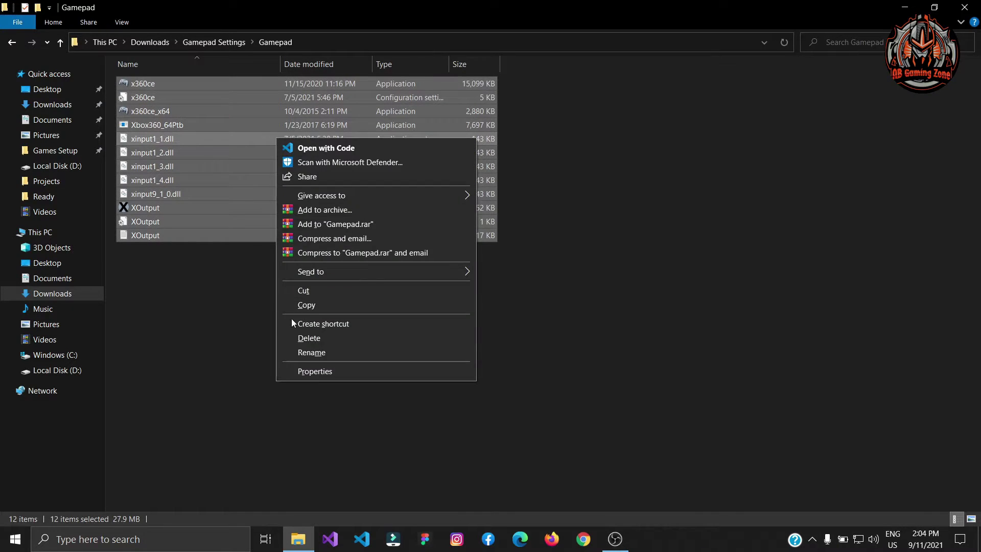
{"action": "left_click", "coordinate": [307, 372]}
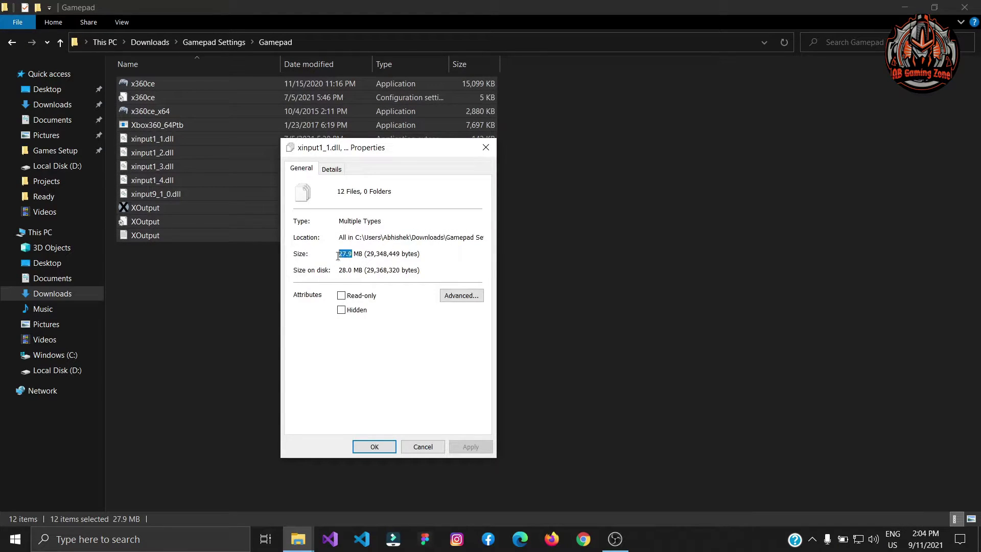
{"action": "left_click", "coordinate": [213, 269]}
Refresh the folder, reselect the 12 gamepad files and copy them
{"action": "right_click", "coordinate": [213, 269]}
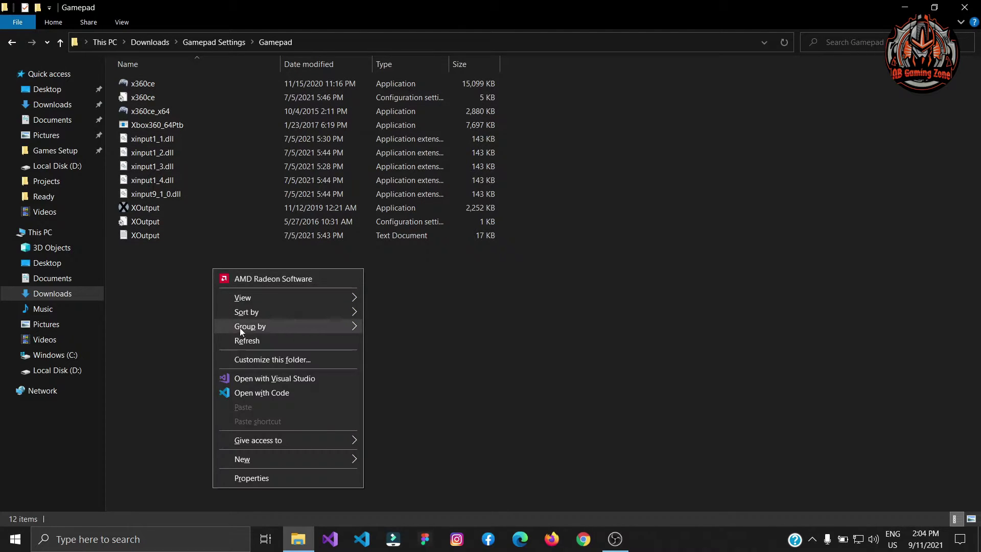
{"action": "right_click", "coordinate": [254, 268]}
{"action": "left_click", "coordinate": [285, 339]}
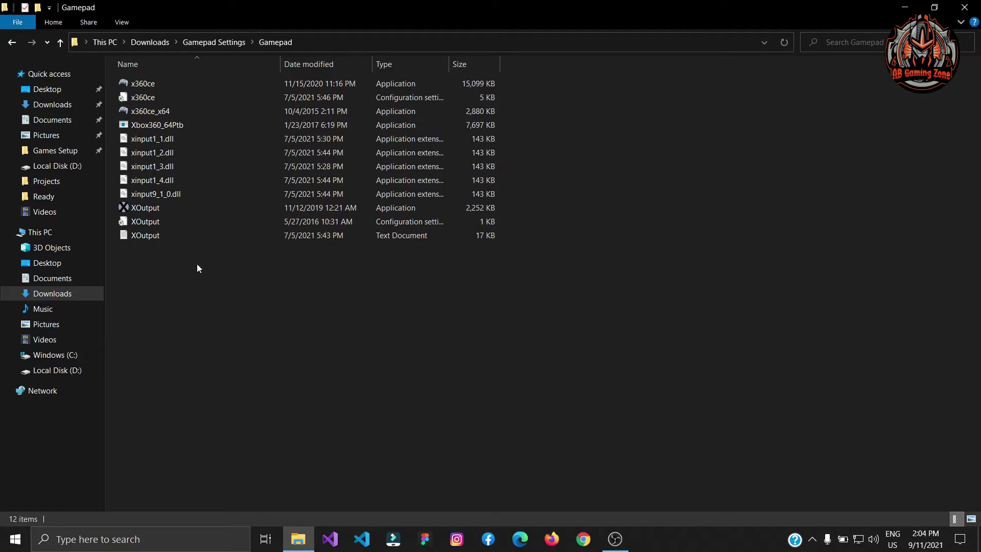
{"action": "left_click_drag", "start_coordinate": [197, 264], "coordinate": [245, 84]}
{"action": "right_click", "coordinate": [260, 135]}
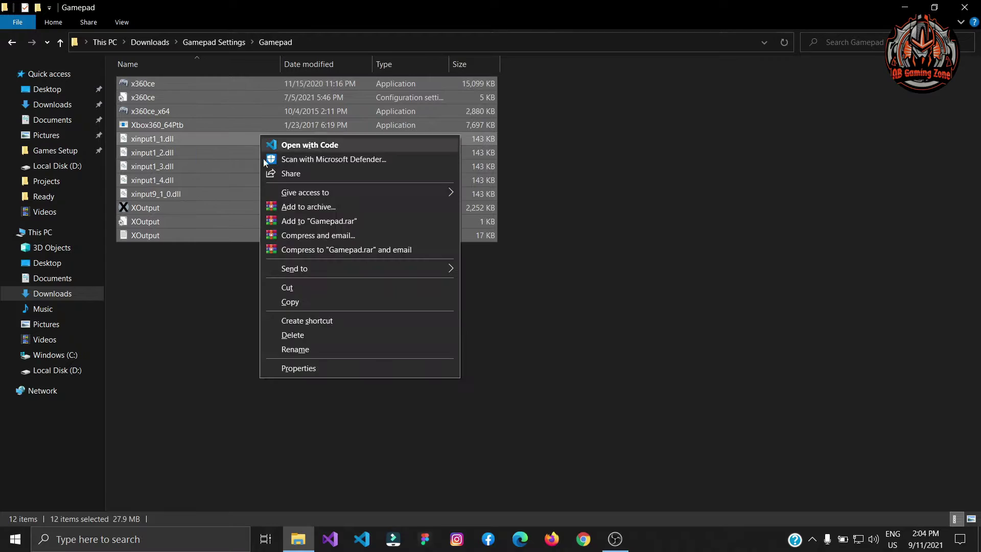
{"action": "left_click", "coordinate": [296, 302]}
Minimize the Gamepad folder window and refresh the desktop
{"action": "left_click", "coordinate": [894, 5]}
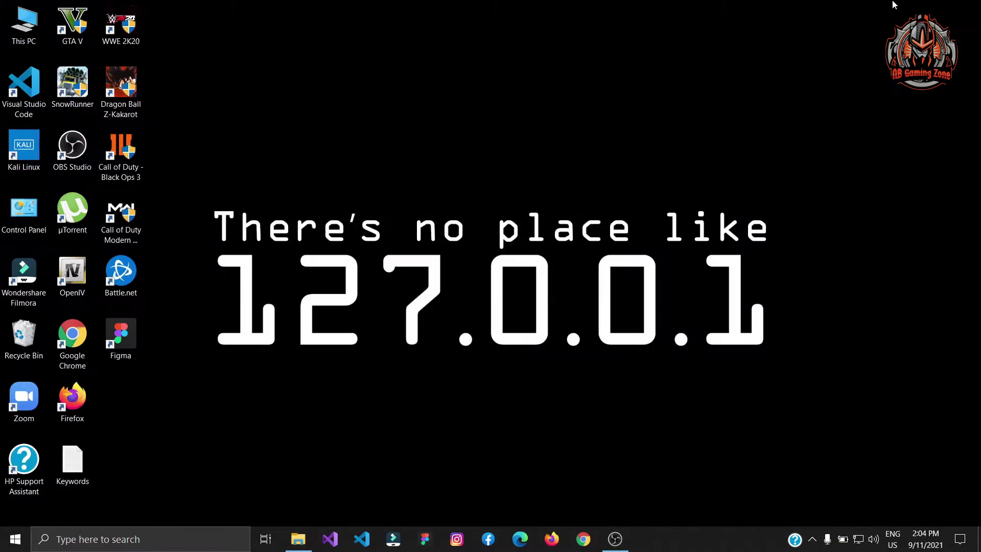
{"action": "right_click", "coordinate": [263, 86]}
{"action": "left_click", "coordinate": [287, 145]}
Paste the 12 gamepad files into the WWE 2K20 install folder, replacing the existing files
{"action": "right_click", "coordinate": [134, 34]}
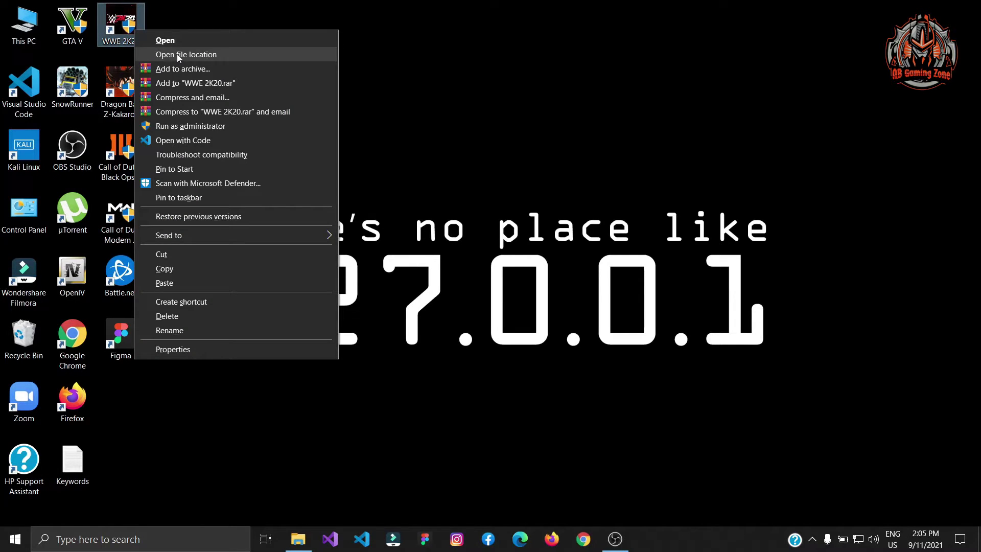
{"action": "left_click", "coordinate": [191, 54]}
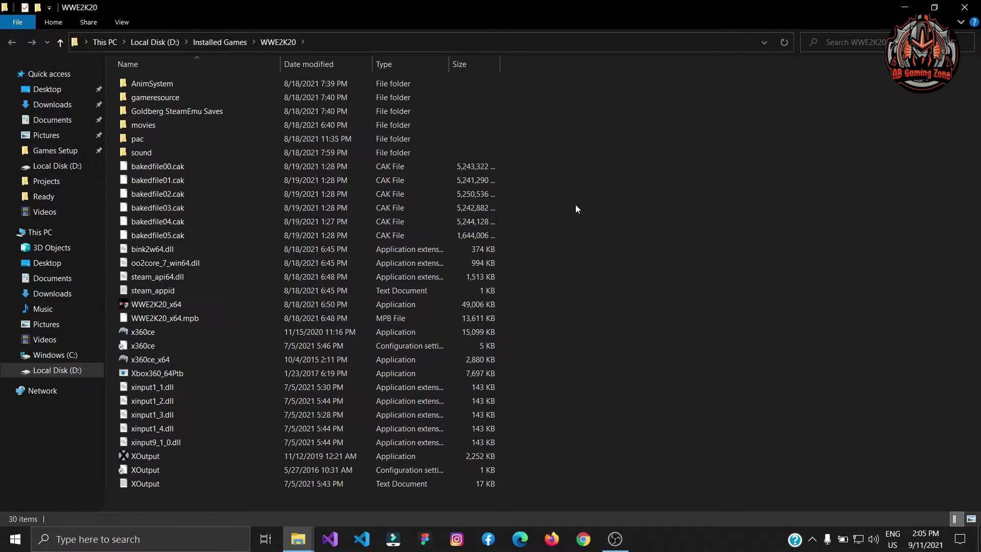
{"action": "key", "text": "ctrl+v"}
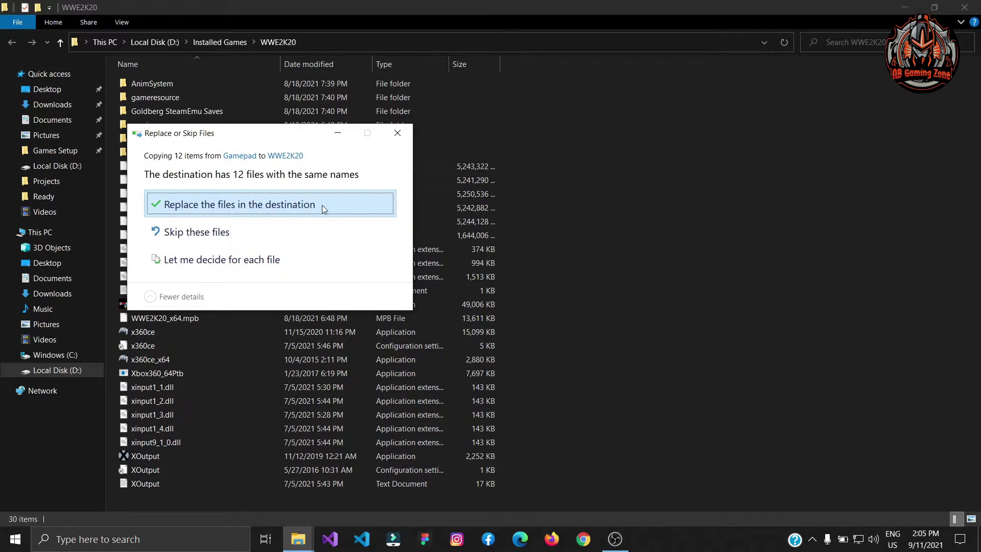
{"action": "left_click", "coordinate": [322, 205]}
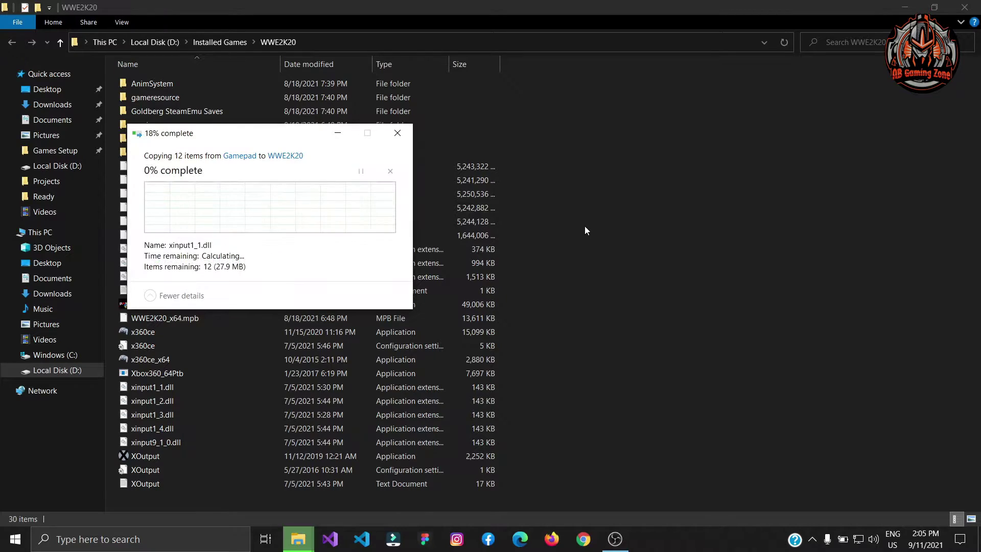
{"action": "left_click_drag", "start_coordinate": [547, 332], "coordinate": [396, 419]}
Close the WWE2K20 folder and refresh the desktop
{"action": "left_click", "coordinate": [791, 254]}
{"action": "left_click", "coordinate": [964, 7]}
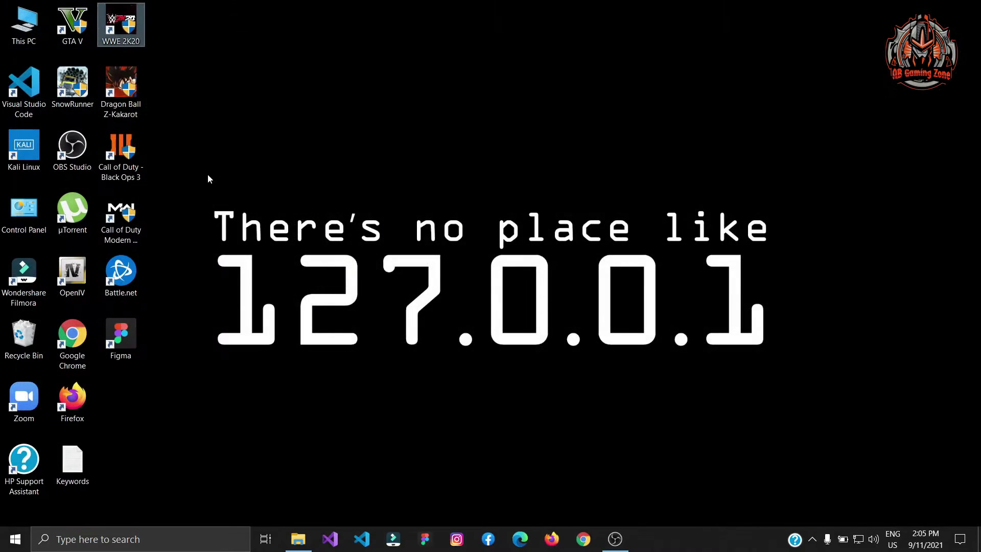
{"action": "right_click", "coordinate": [205, 89]}
{"action": "left_click", "coordinate": [234, 144]}
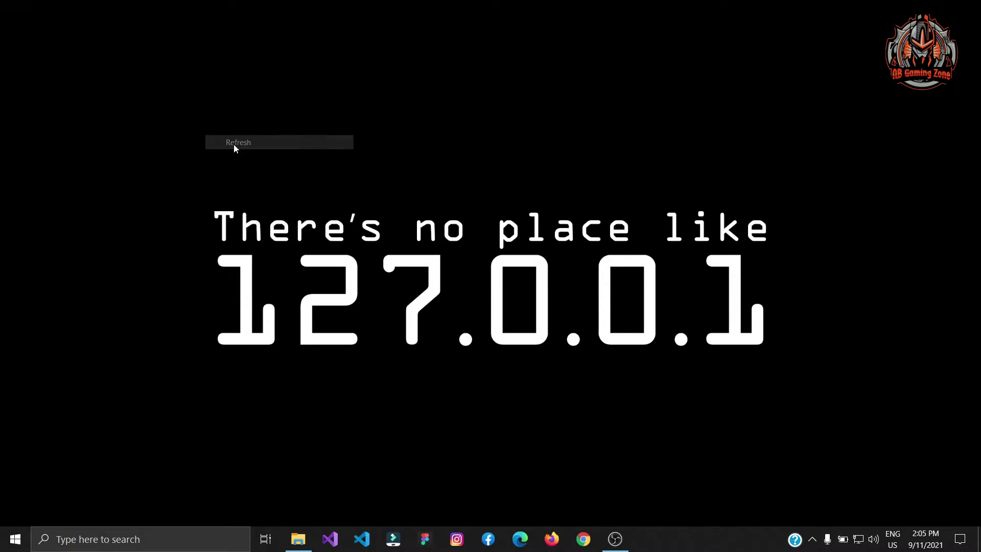
Paste the gamepad files into the Dragon Ball game's Win64 folder, replacing the existing copies
{"action": "key", "text": "shift+F10"}
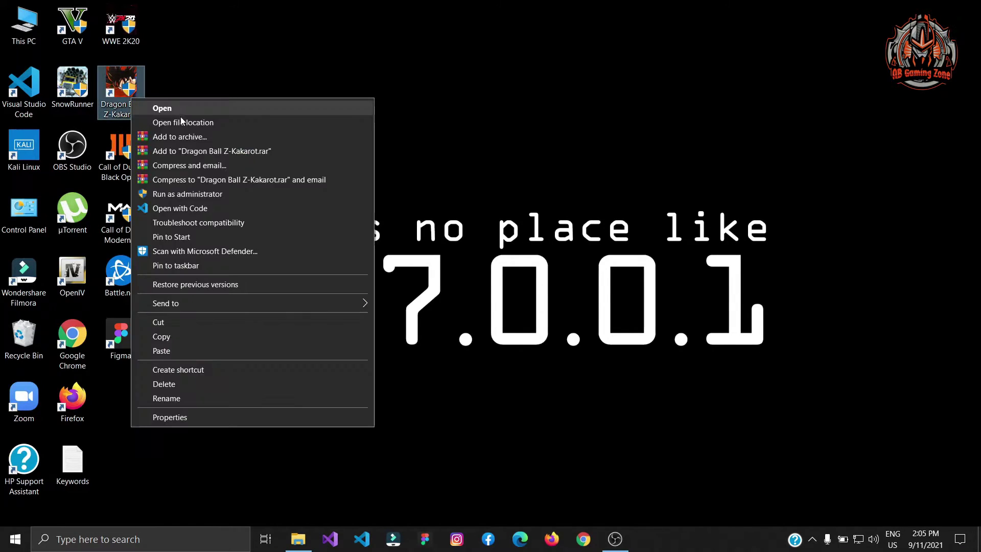
{"action": "left_click", "coordinate": [182, 122]}
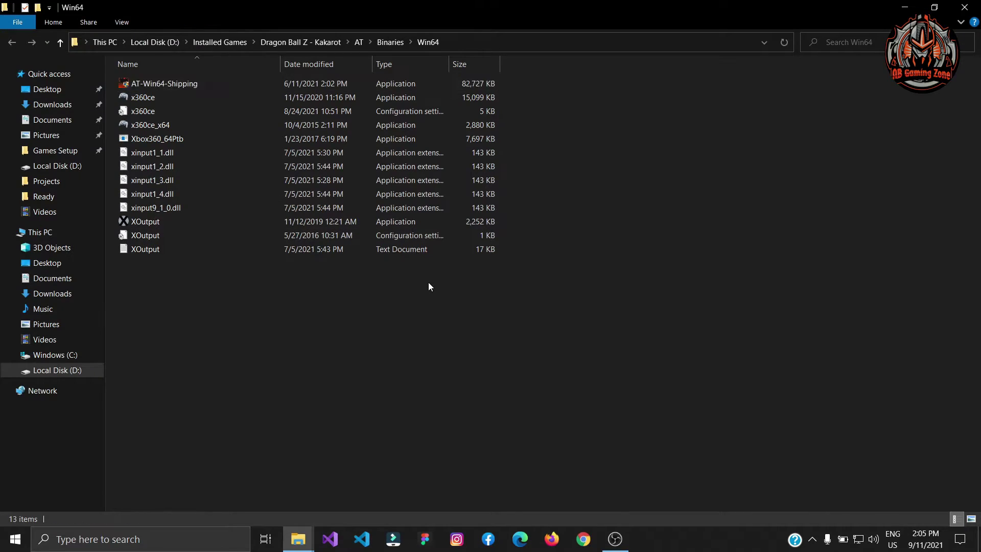
{"action": "key", "text": "ctrl+v"}
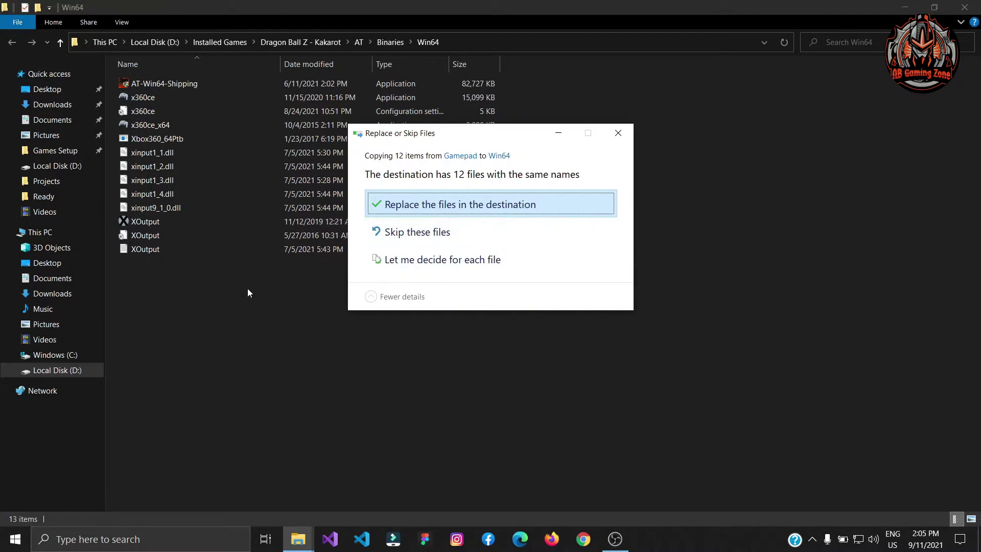
{"action": "left_click", "coordinate": [450, 204]}
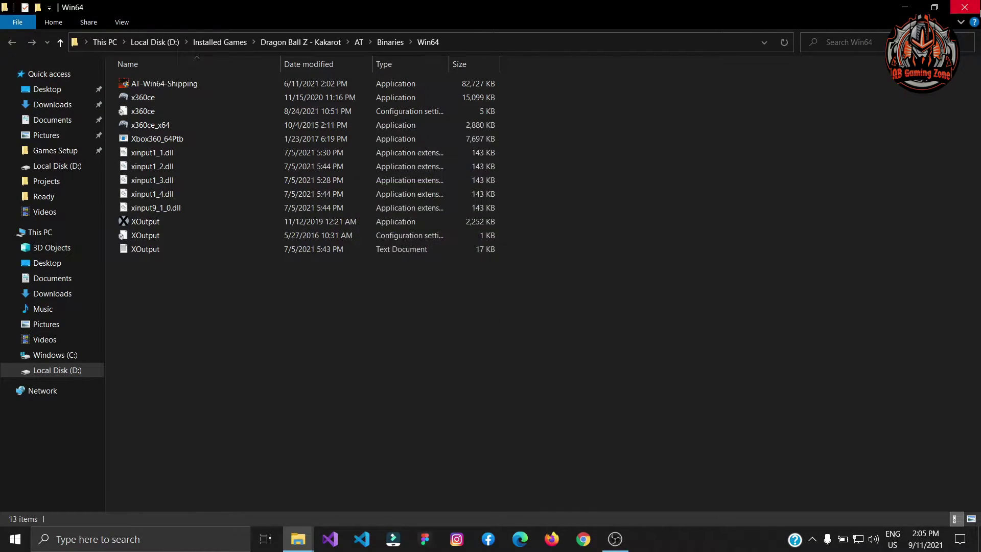
{"action": "left_click", "coordinate": [978, 12]}
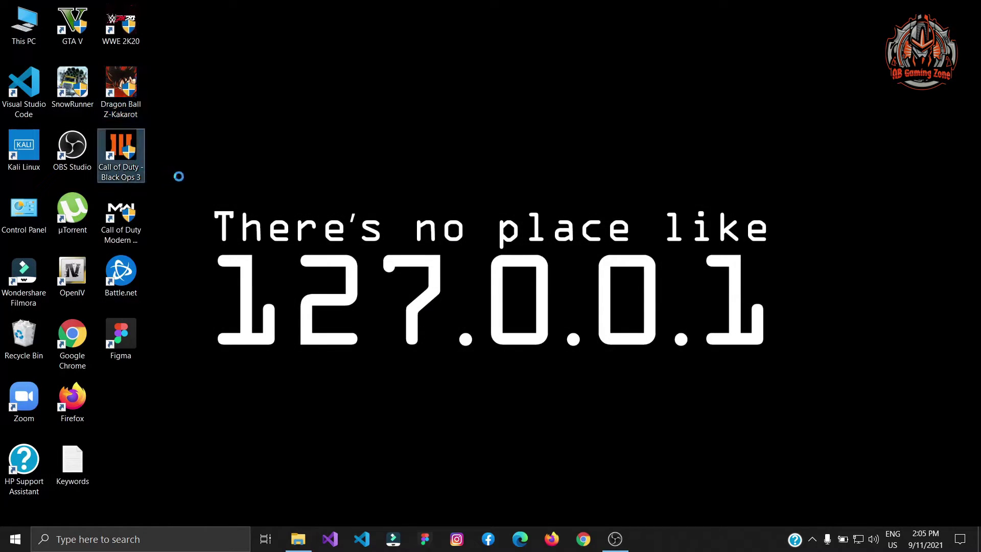
Look through the Black Ops 3 install folder, then refresh the desktop
{"action": "key", "text": "shift+F10"}
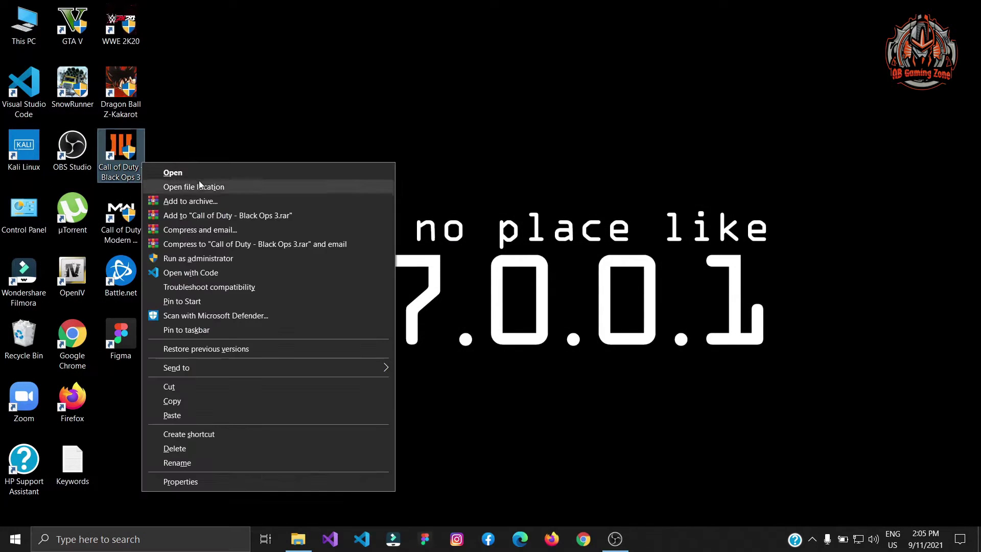
{"action": "left_click", "coordinate": [200, 186]}
{"action": "scroll", "coordinate": [341, 234], "scroll_direction": "down", "scroll_amount": 3}
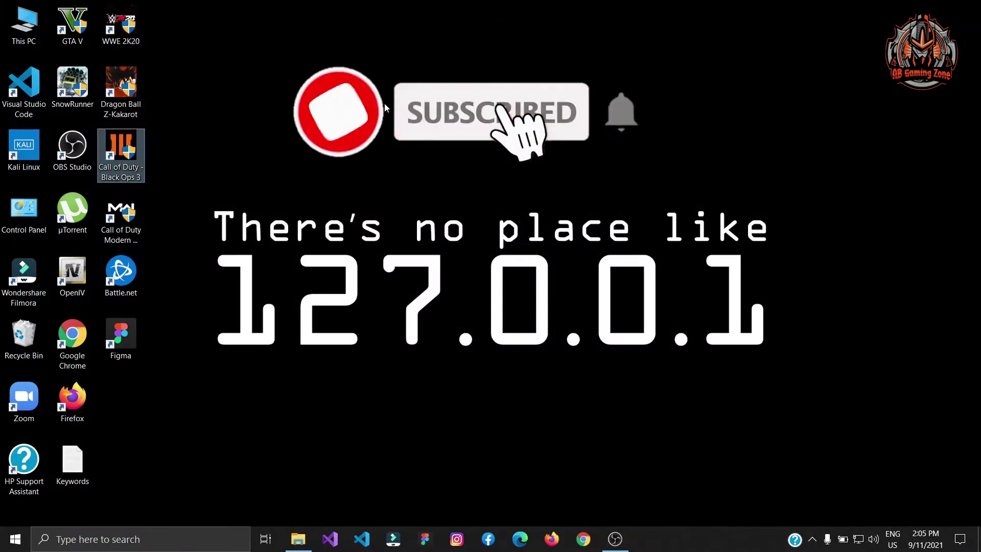
{"action": "right_click", "coordinate": [406, 141]}
{"action": "left_click", "coordinate": [432, 163]}
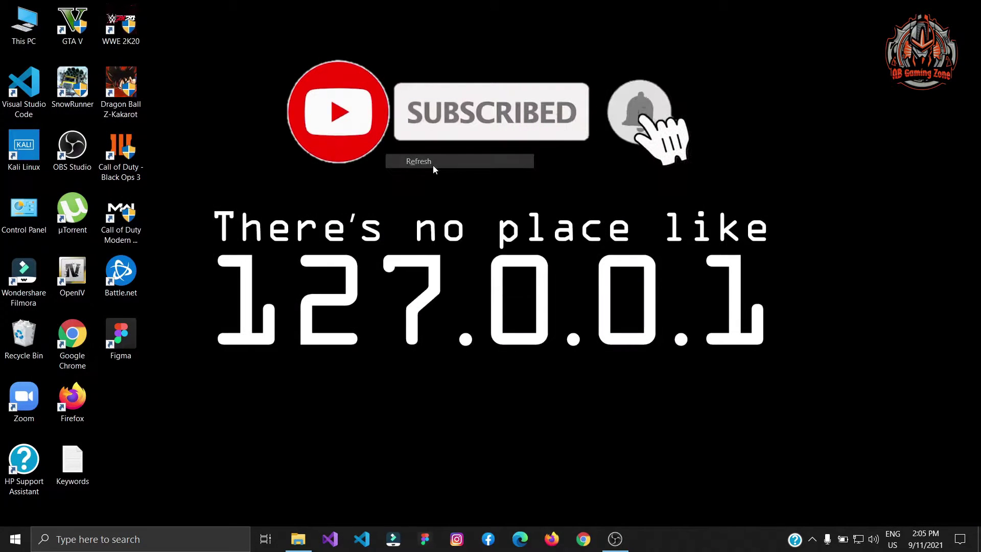
{"action": "right_click", "coordinate": [433, 165]}
{"action": "left_click", "coordinate": [462, 224]}
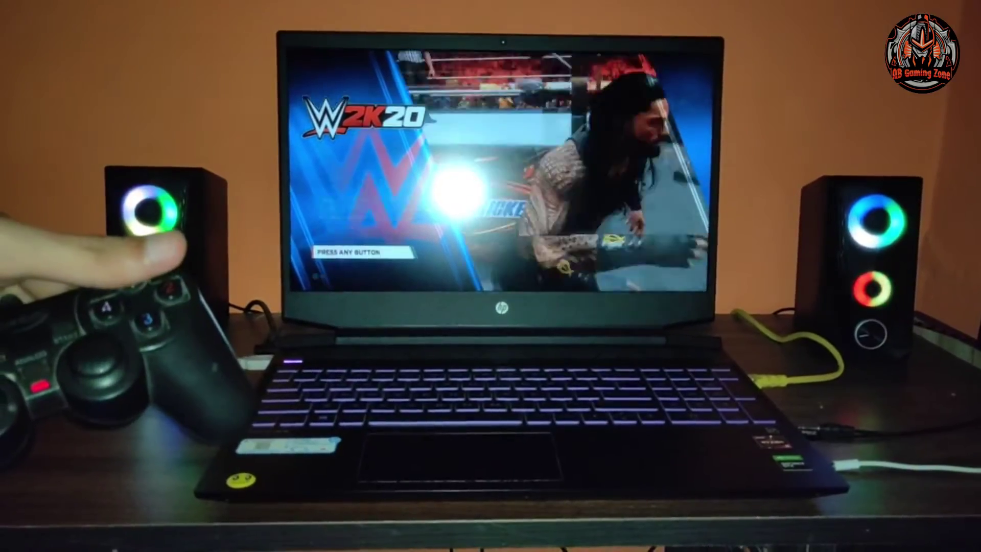
Dismiss the server message, then cycle the PLAY match types: One on One, 5-MAN, 8-MAN, Triple Threat
{"action": "key", "text": "Return"}
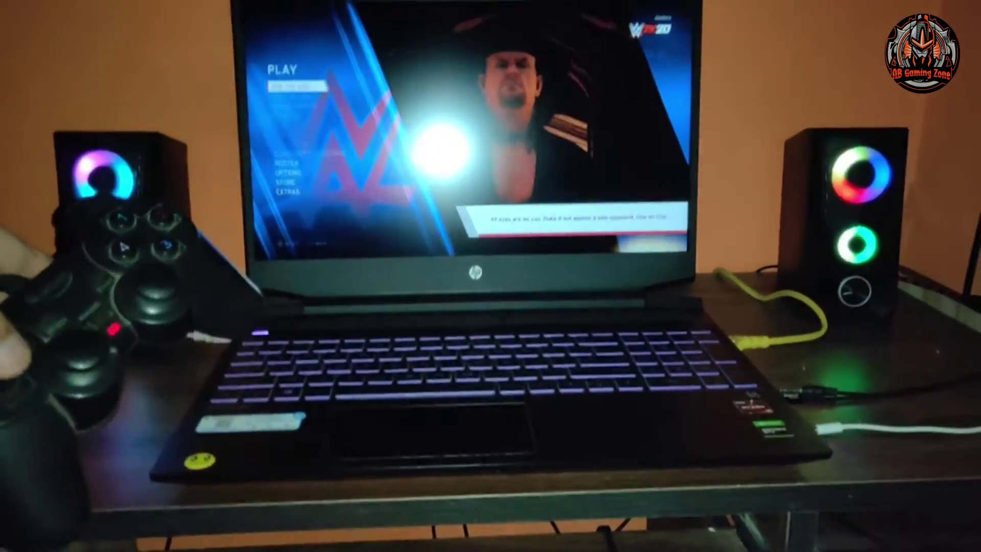
{"action": "key", "text": "Down"}
{"action": "key", "text": "Down"}
{"action": "key", "text": "Down"}
{"action": "key", "text": "Down"}
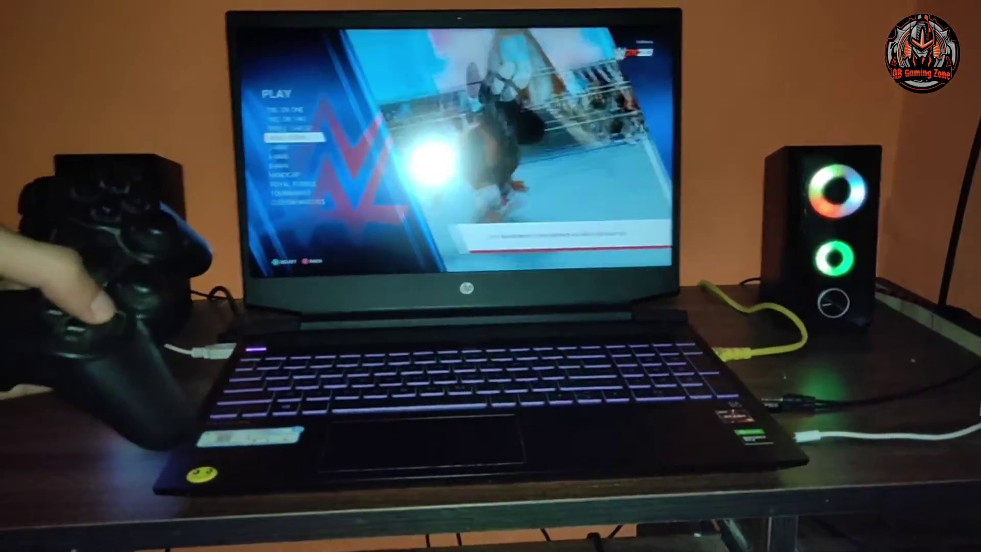
{"action": "key", "text": "Down"}
{"action": "key", "text": "Down"}
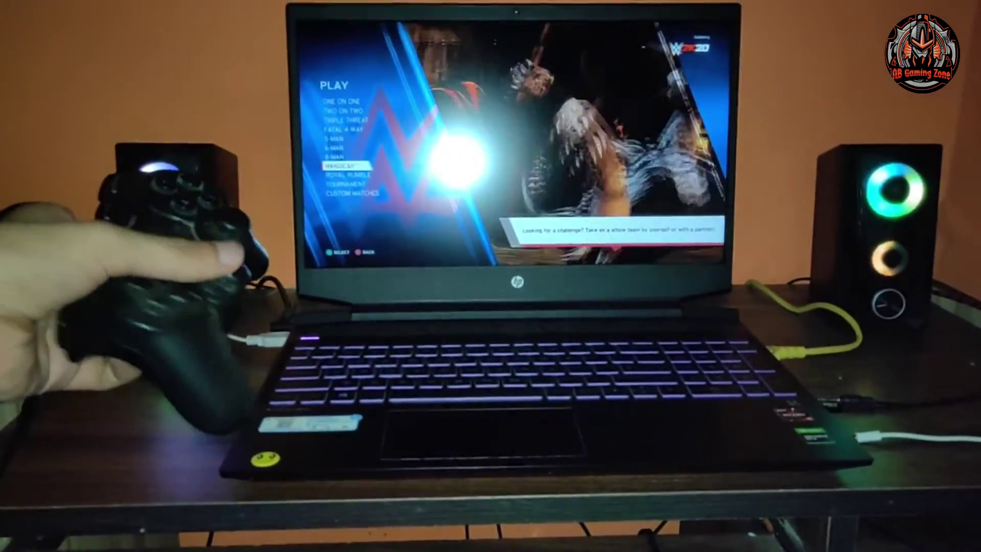
{"action": "key", "text": "Down"}
{"action": "key", "text": "Down"}
{"action": "key", "text": "Down"}
{"action": "key", "text": "Down"}
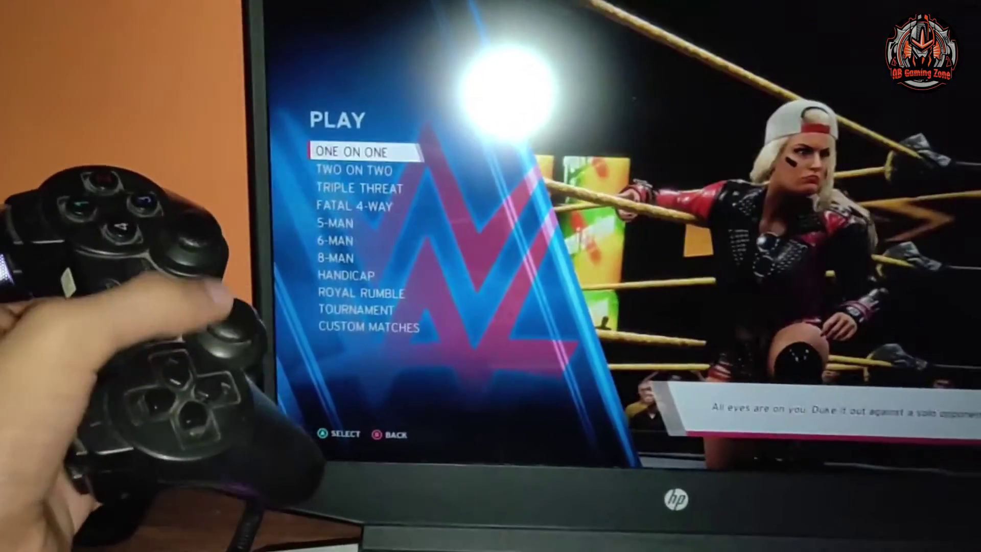
{"action": "key", "text": "Down"}
{"action": "key", "text": "Up"}
{"action": "key", "text": "Up"}
{"action": "key", "text": "Up"}
{"action": "key", "text": "Down"}
{"action": "key", "text": "Down"}
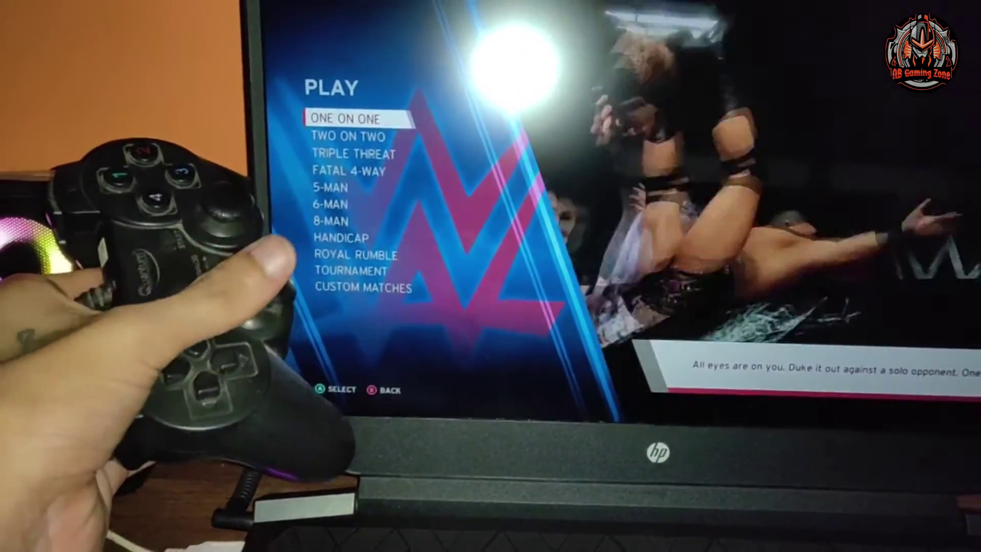
{"action": "key", "text": "Down"}
{"action": "key", "text": "Down"}
{"action": "key", "text": "Down"}
{"action": "key", "text": "Down"}
{"action": "key", "text": "Down"}
{"action": "key", "text": "Down"}
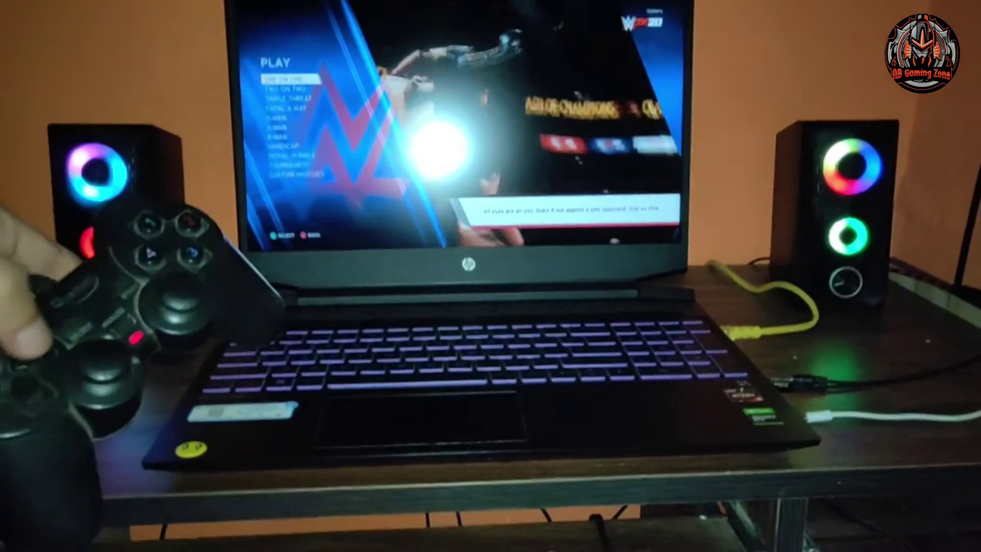
{"action": "key", "text": "Down"}
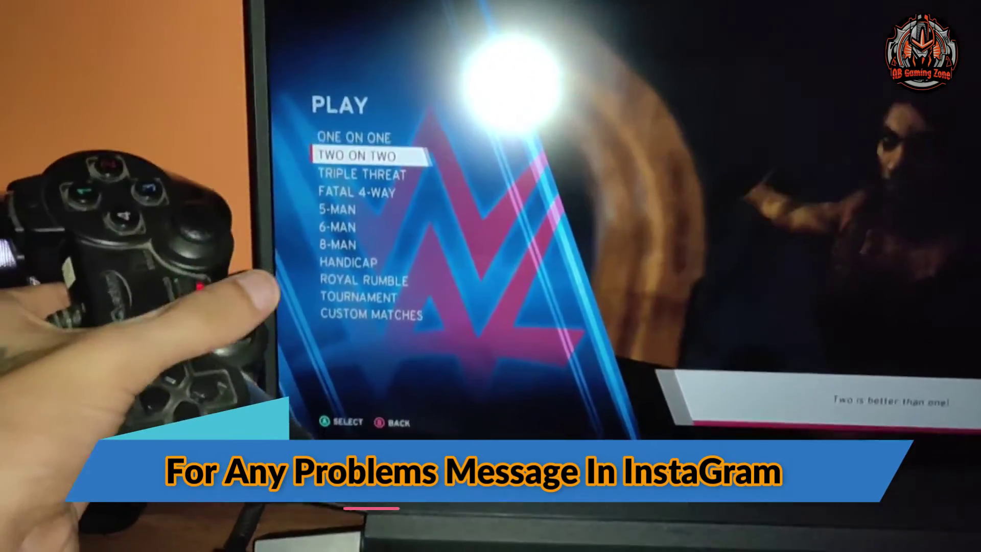
{"action": "key", "text": "Down"}
{"action": "key", "text": "Down"}
{"action": "key", "text": "Down"}
{"action": "key", "text": "Down"}
{"action": "key", "text": "Down"}
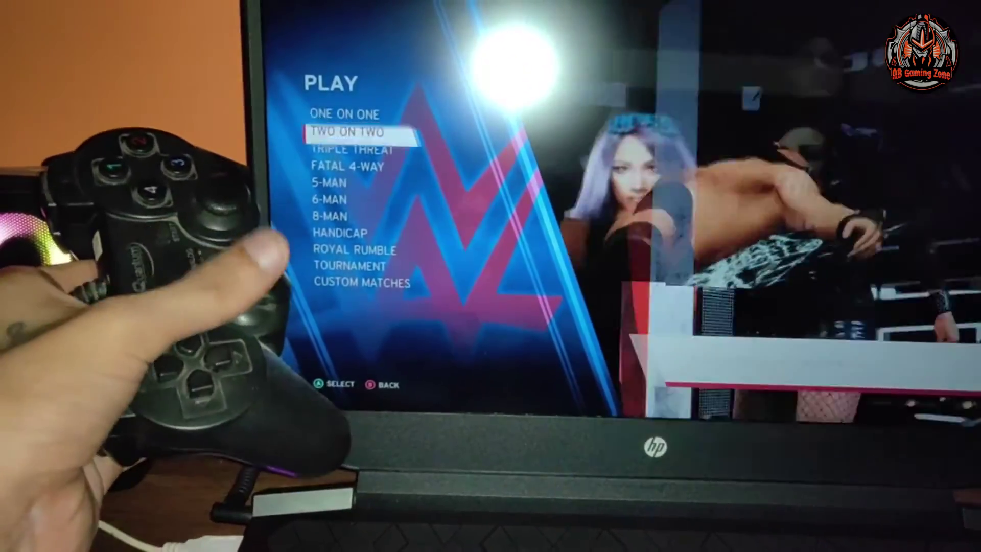
{"action": "key", "text": "Down"}
{"action": "key", "text": "Down"}
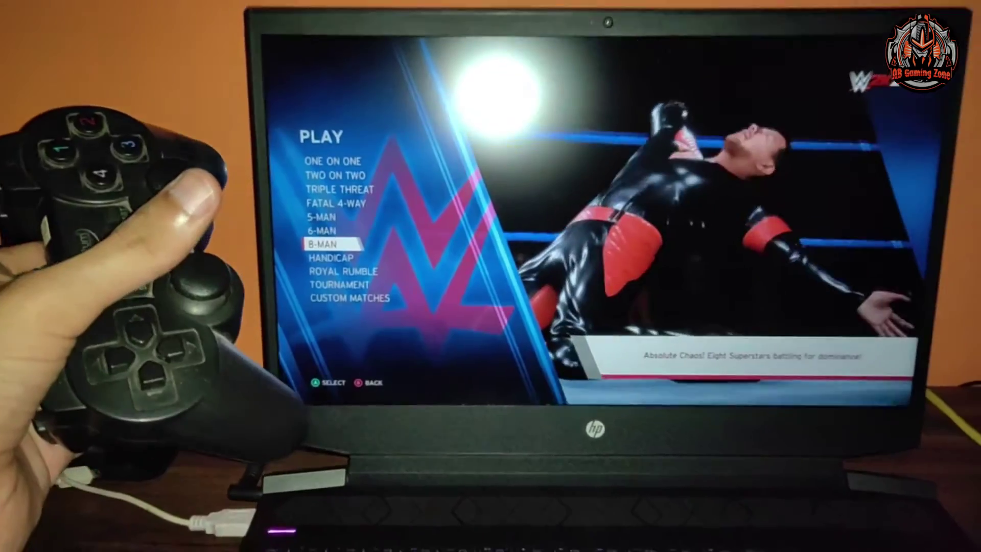